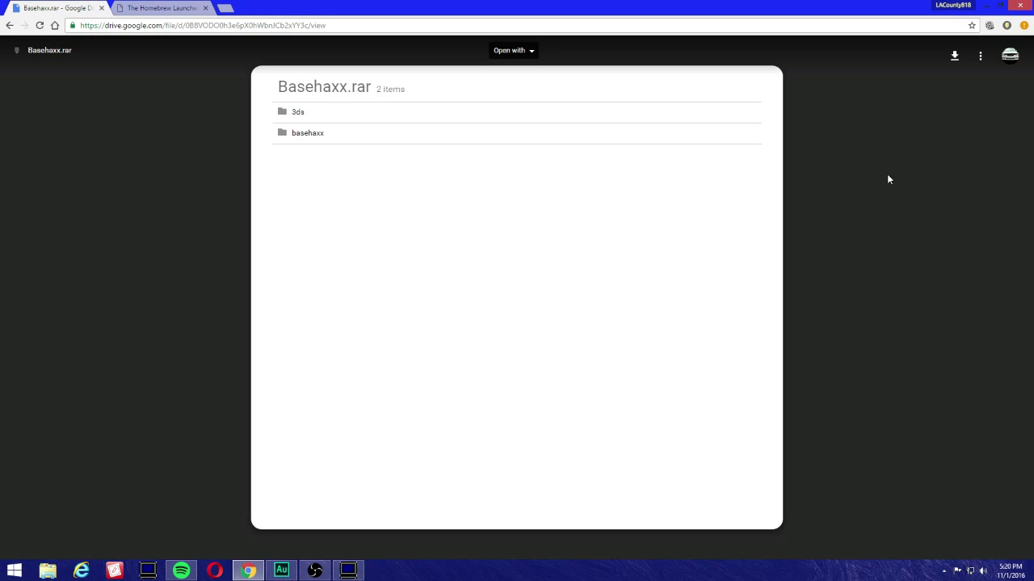
Step: Bring the 3DS capture viewer showing Homebrew Launcher 1.1.1 to the front
click(348, 571)
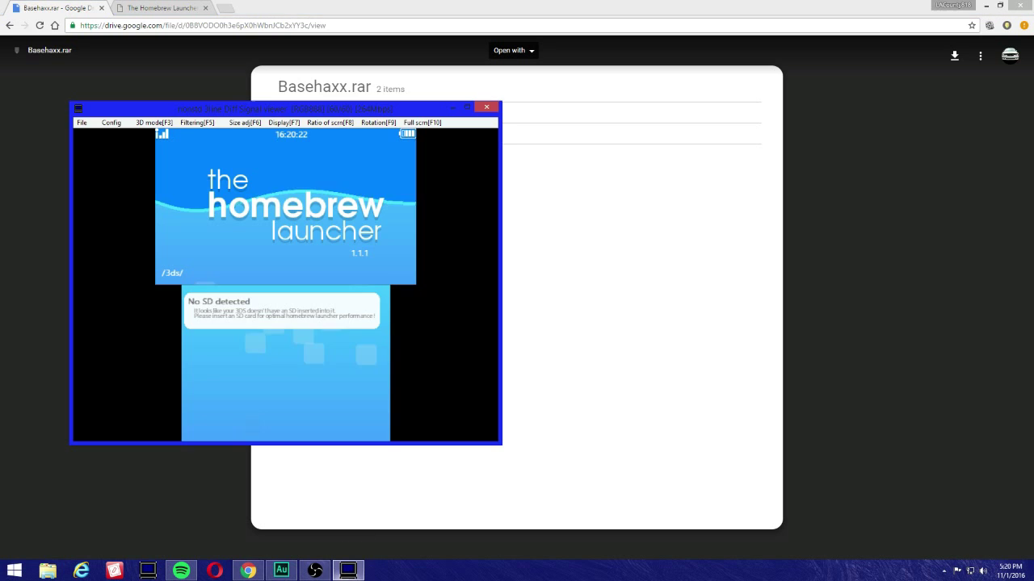
Step: Open the downloaded Basehaxx (2).rar in WinRAR past the trial reminder, then close it
click(134, 86)
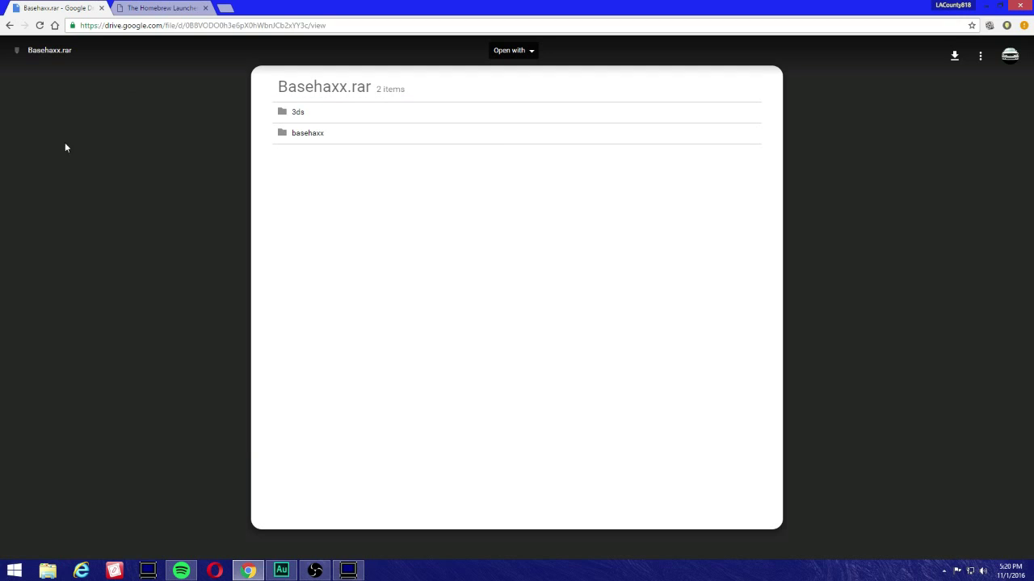
mouse_move(995, 393)
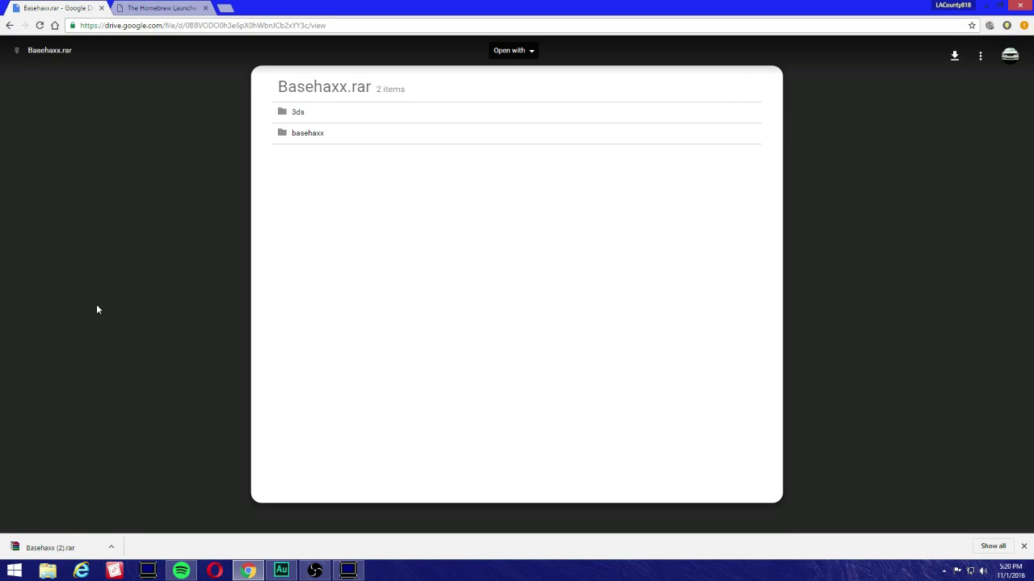
click(50, 548)
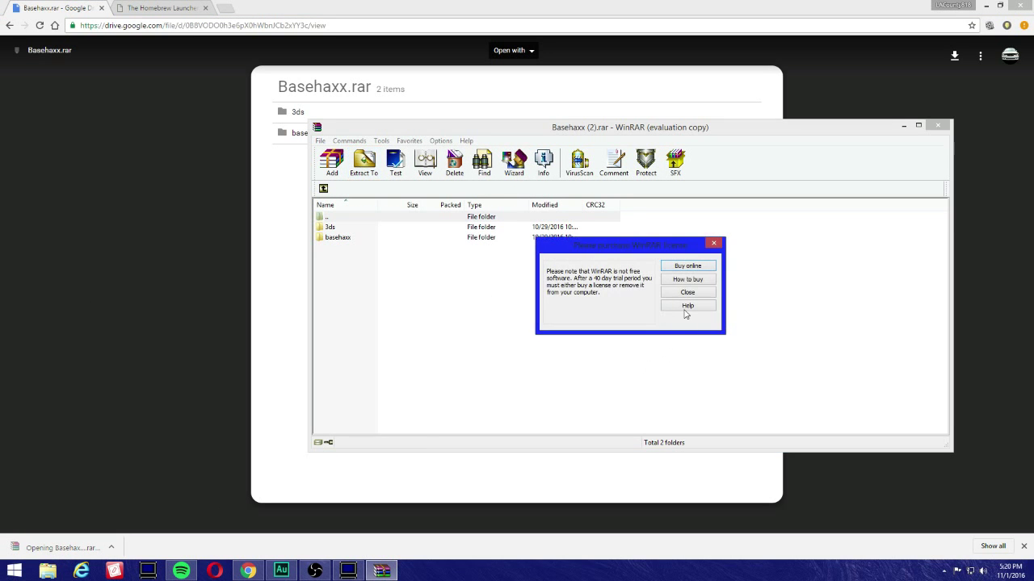
click(684, 295)
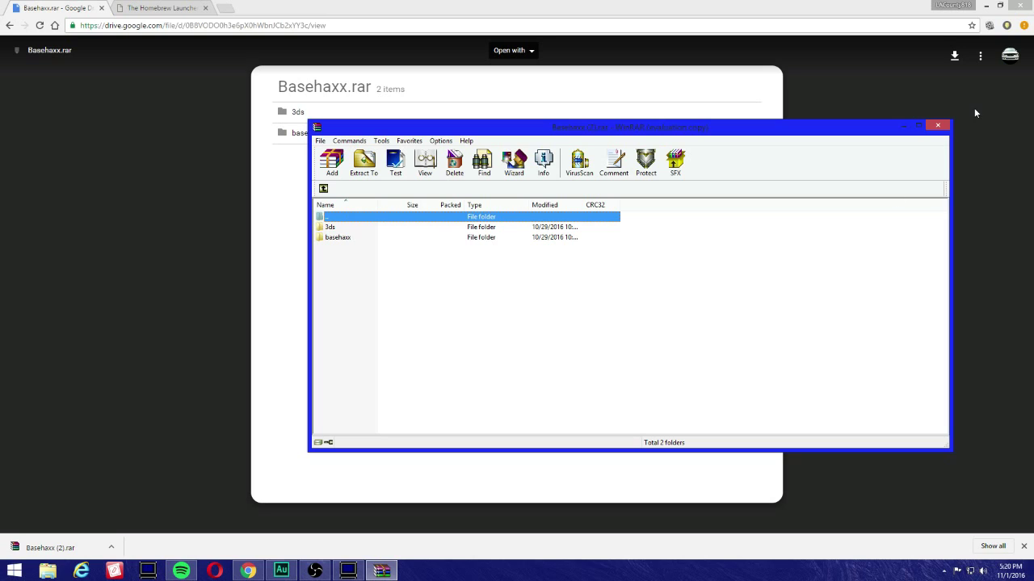
drag(569, 134, 488, 135)
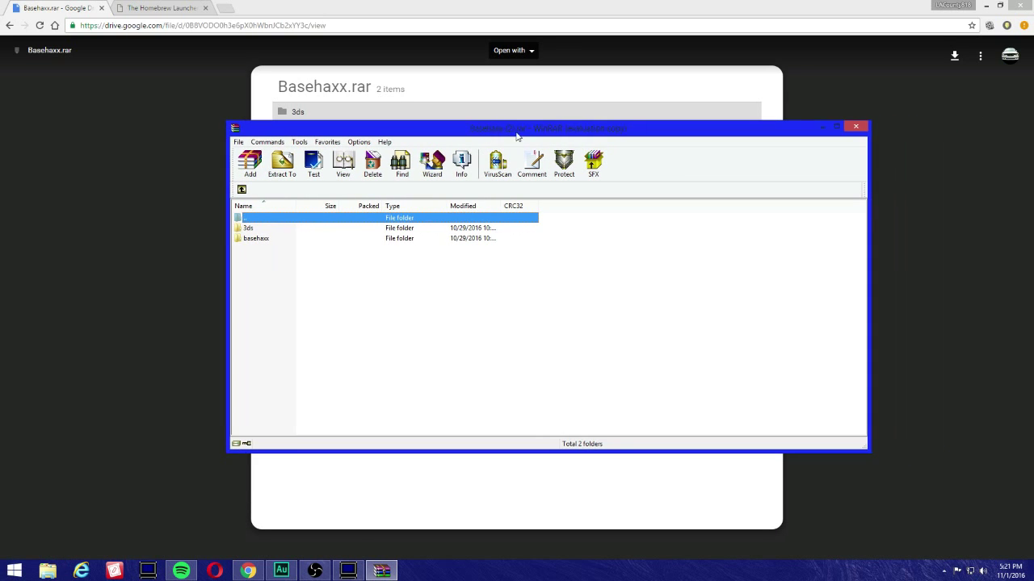
click(863, 129)
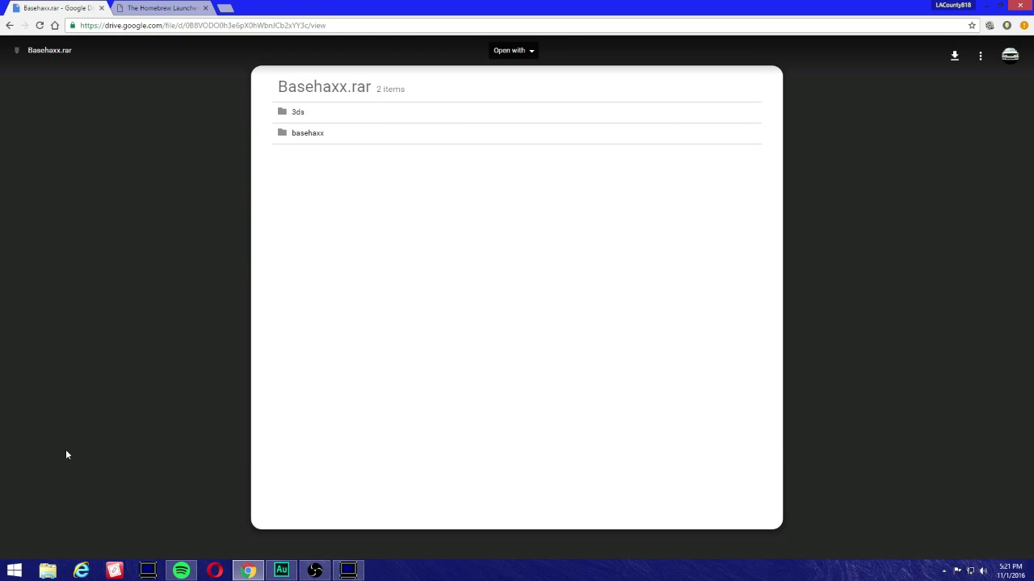
Step: Open the Removable Disk (F:) SD card and a second window showing Downloads
click(48, 571)
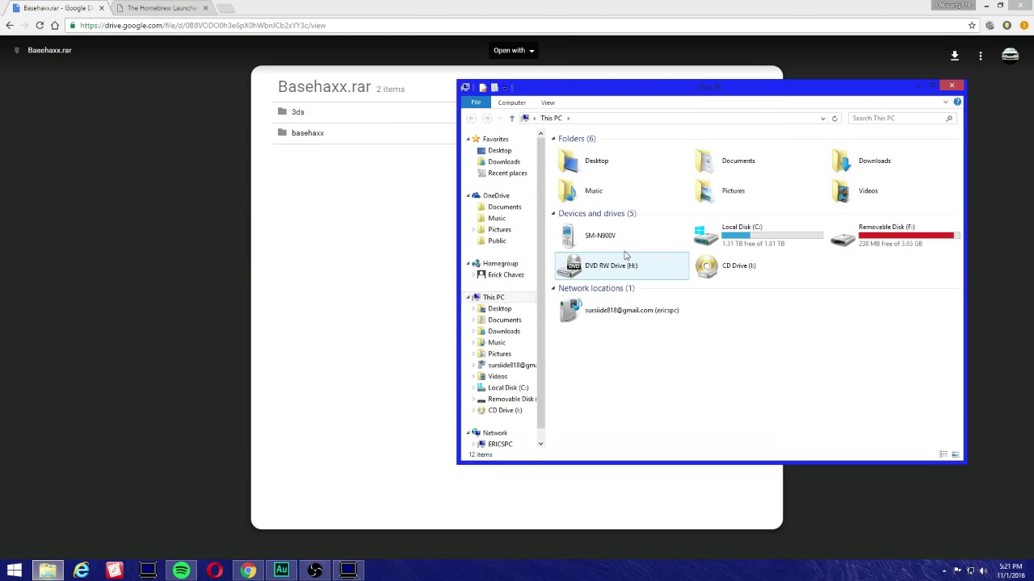
double_click(953, 244)
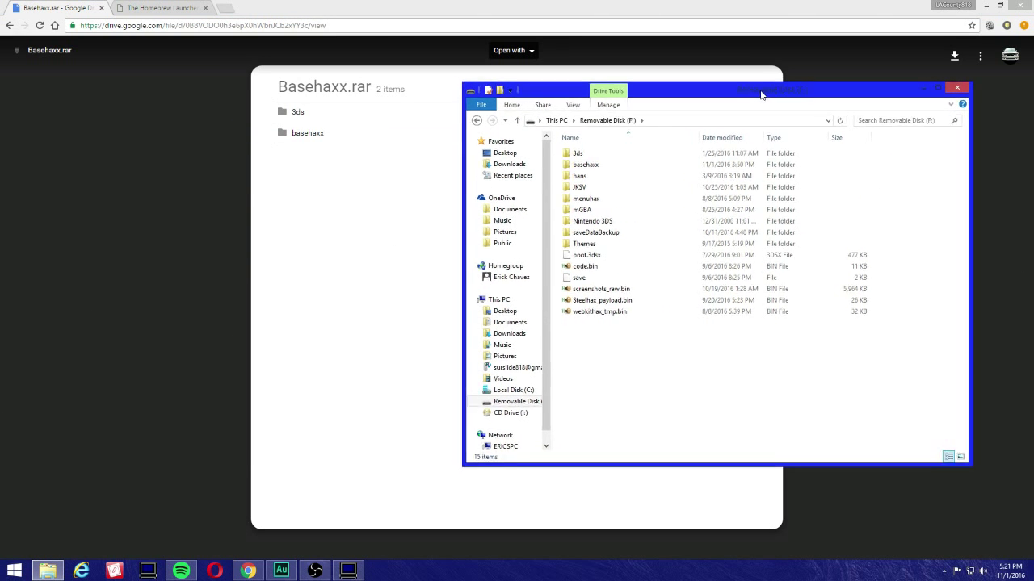
drag(764, 97, 847, 125)
click(14, 571)
click(210, 314)
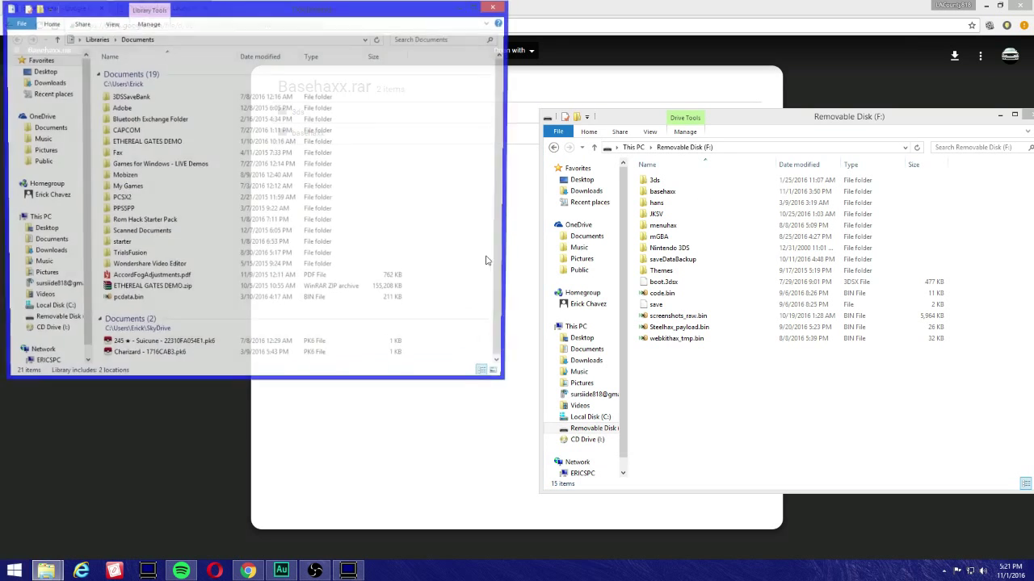
drag(386, 15, 390, 97)
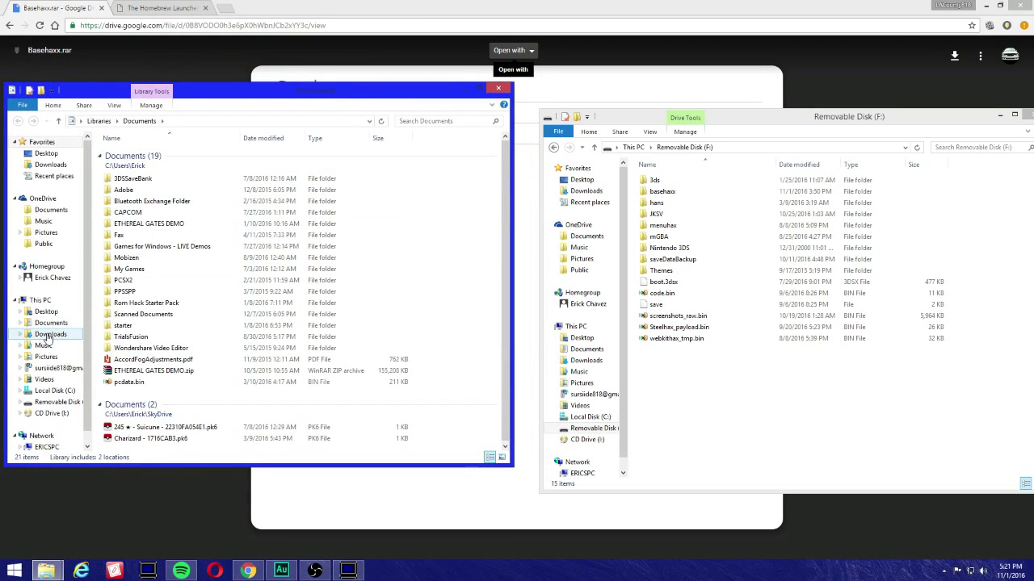
click(47, 336)
click(189, 313)
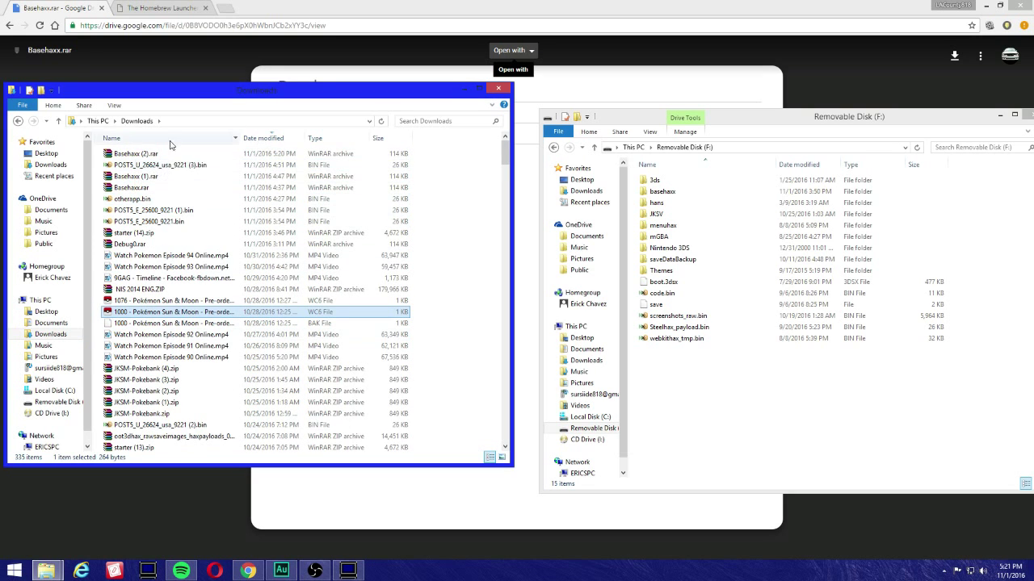
Step: Scroll through the Downloads files looking for the Basehaxx archive
click(149, 155)
click(182, 165)
scroll(183, 194, down, 15)
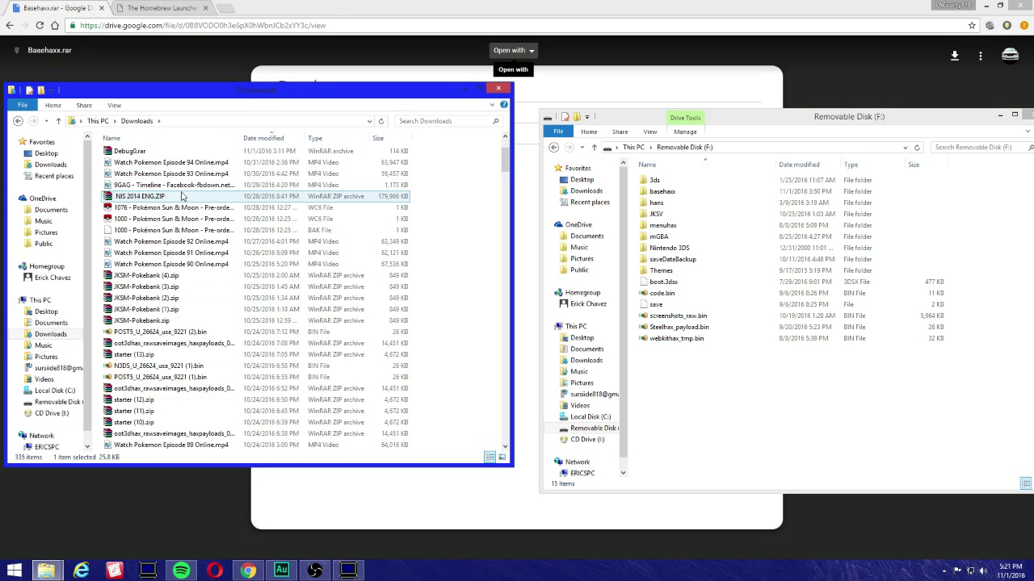
scroll(184, 207, down, 20)
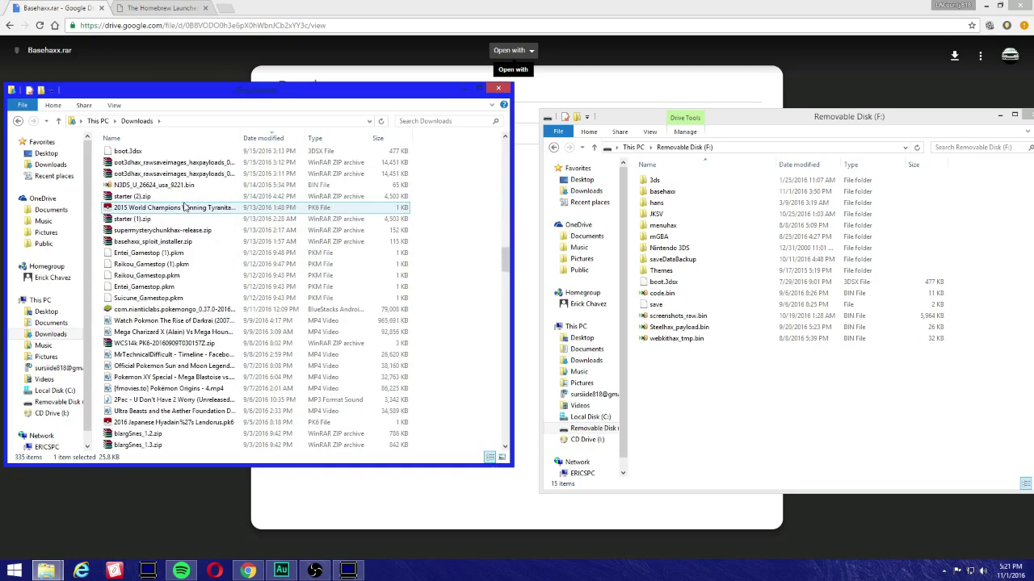
scroll(184, 207, up, 20)
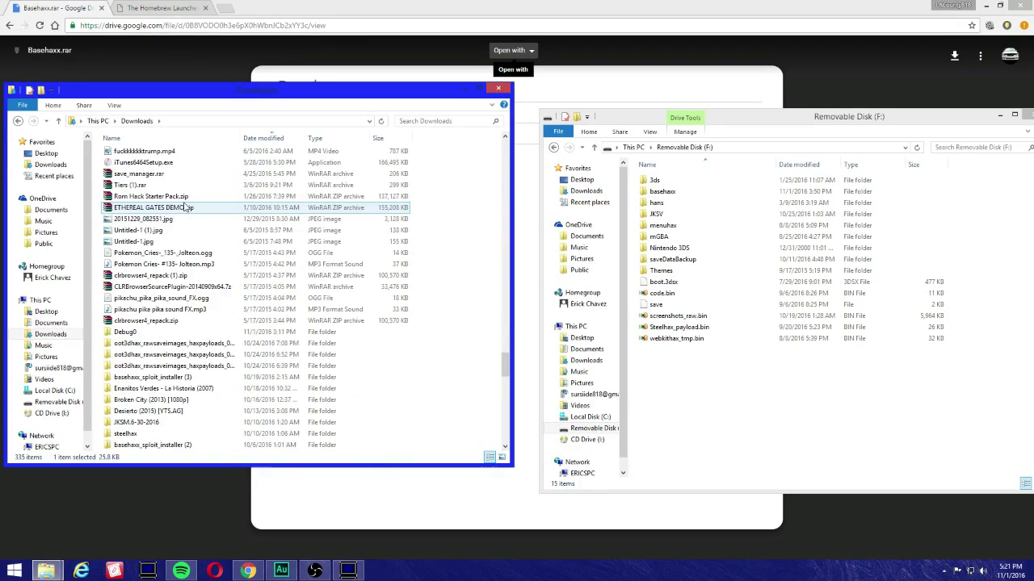
scroll(184, 207, down, 15)
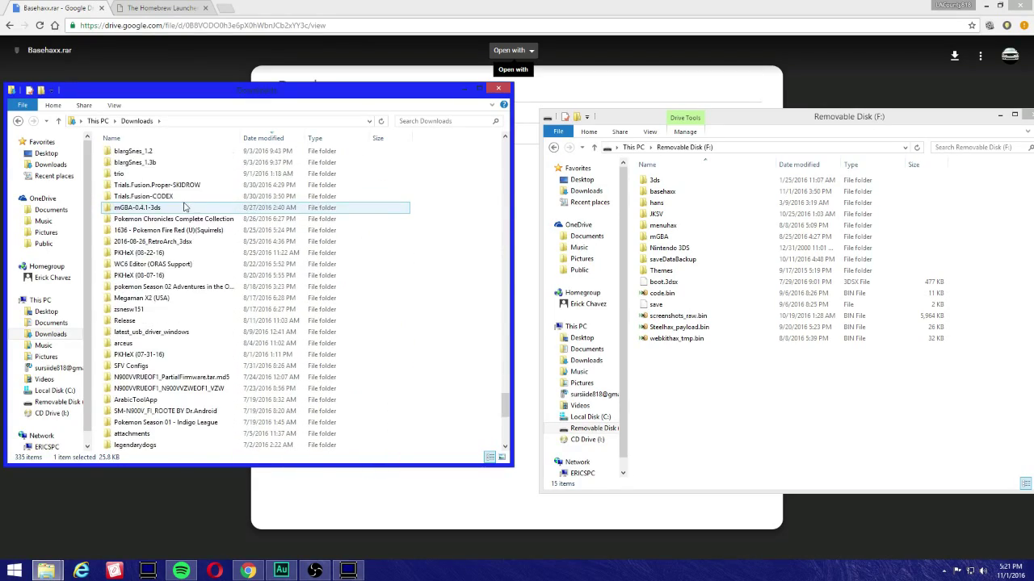
scroll(184, 207, up, 12)
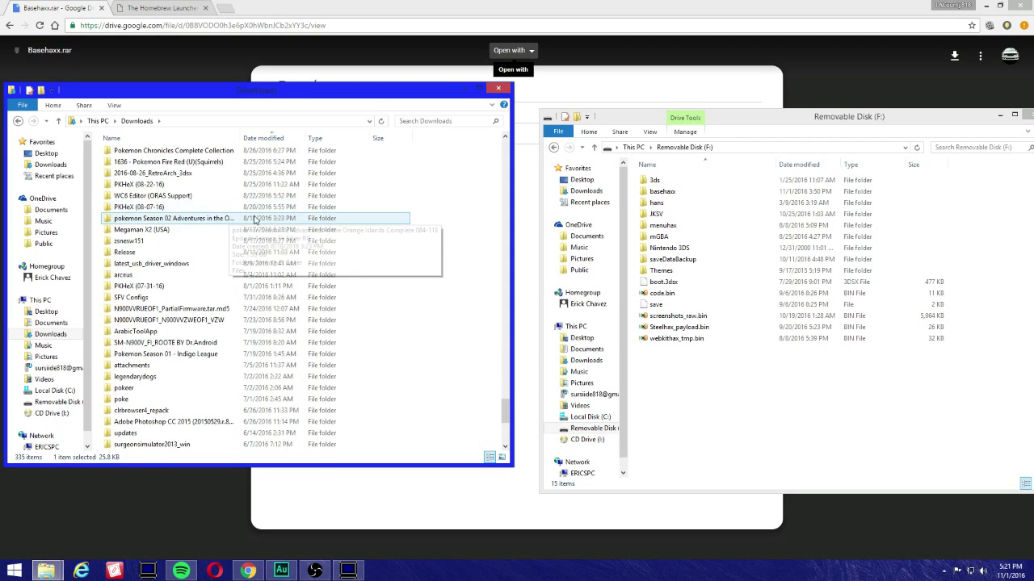
scroll(303, 256, up, 3)
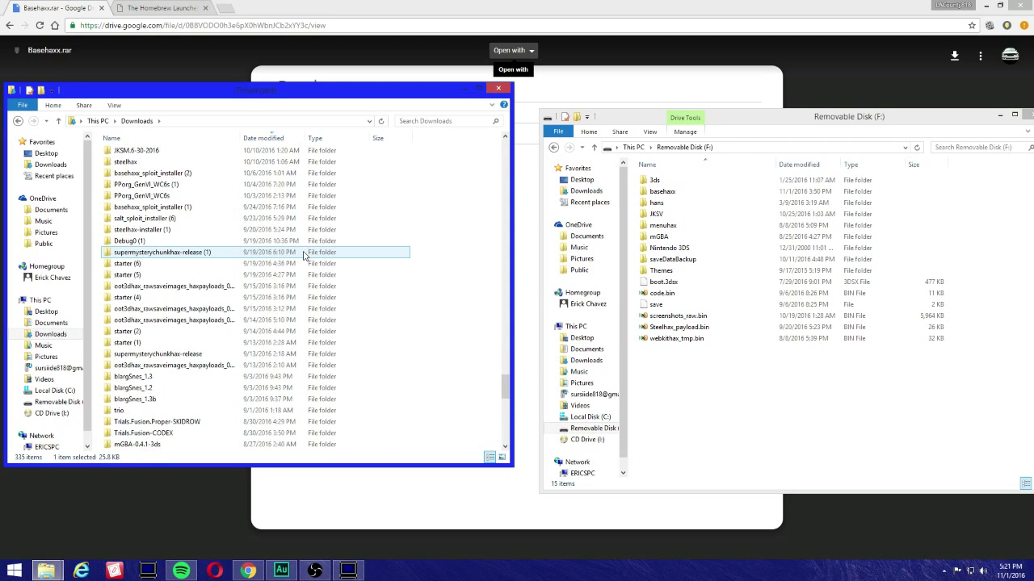
scroll(304, 256, up, 4)
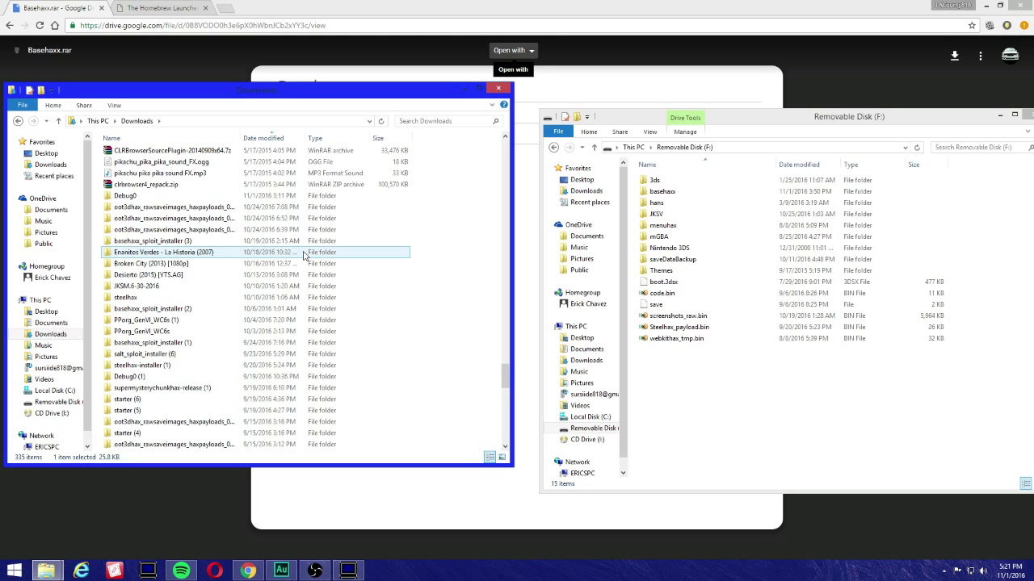
scroll(304, 256, down, 5)
scroll(304, 256, down, 8)
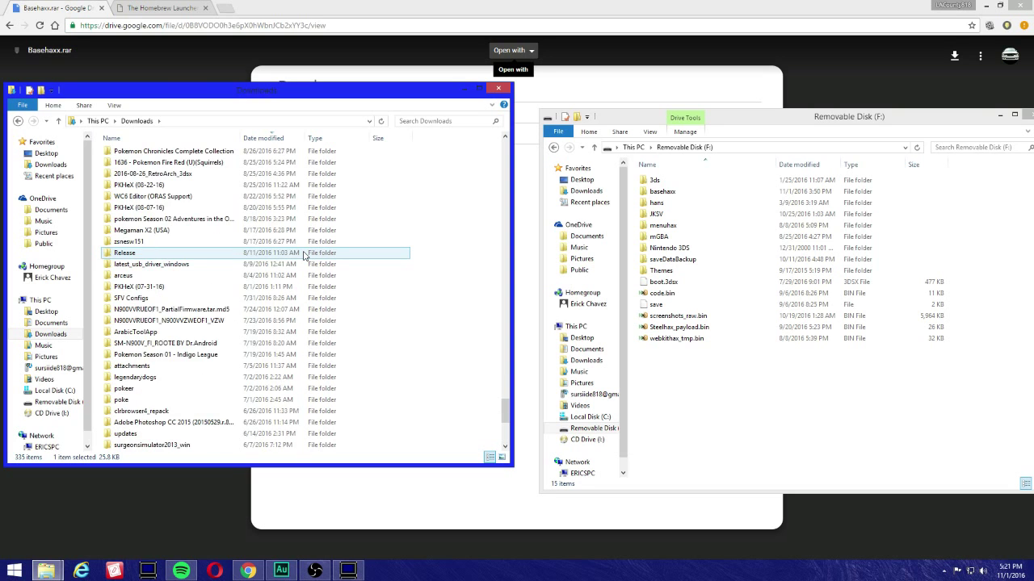
scroll(303, 256, down, 4)
scroll(303, 256, down, 3)
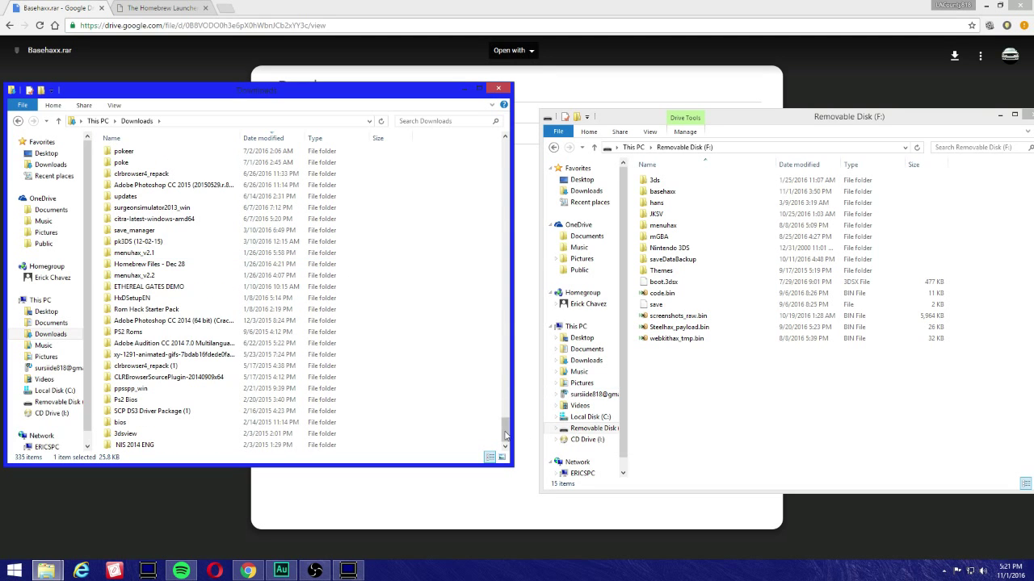
drag(504, 430, 476, 135)
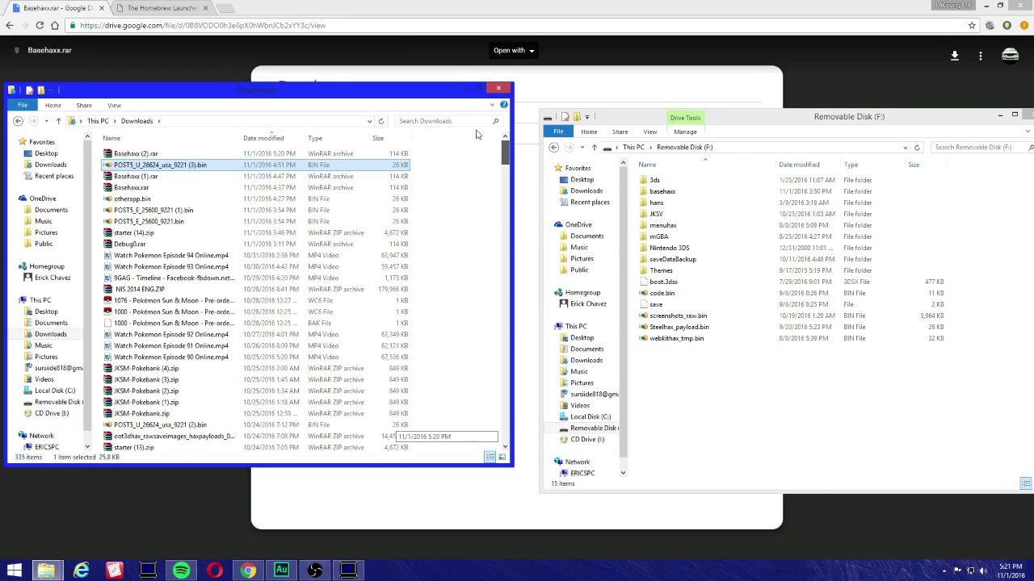
Step: Sort Downloads by date modified, newest first, and scroll through the recent files
click(274, 139)
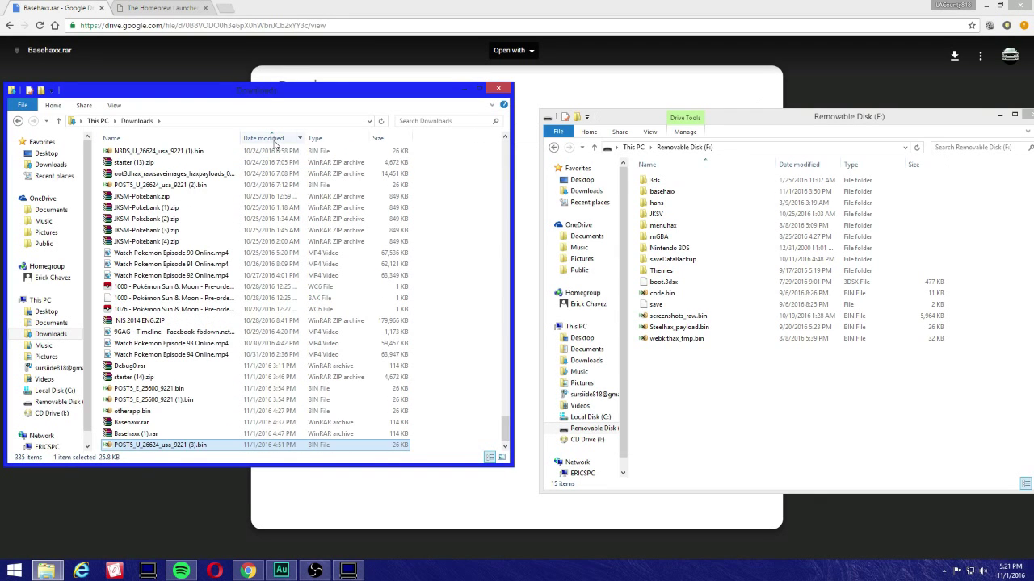
click(275, 139)
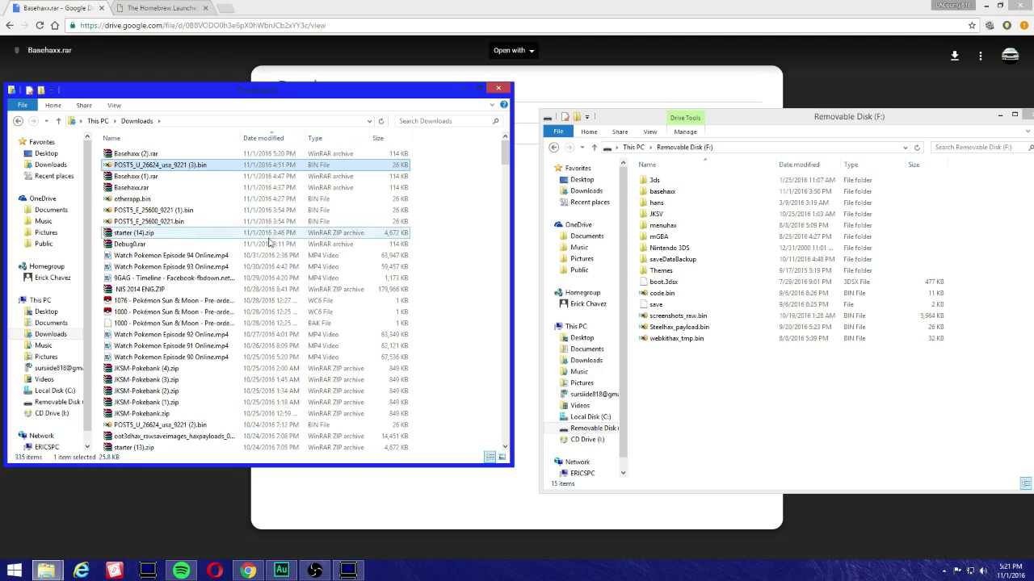
click(271, 242)
scroll(271, 250, down, 6)
scroll(271, 251, down, 20)
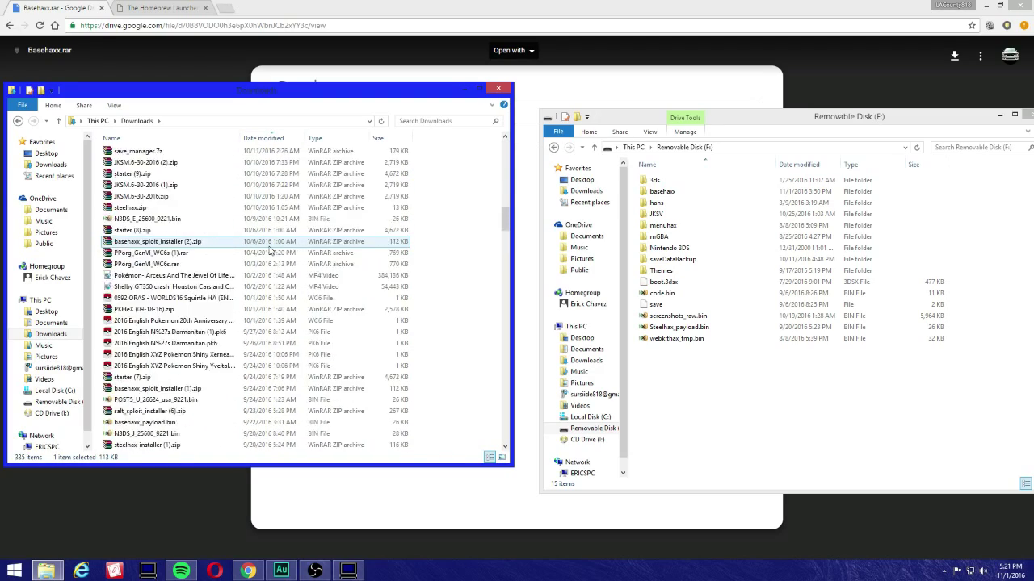
scroll(270, 250, down, 15)
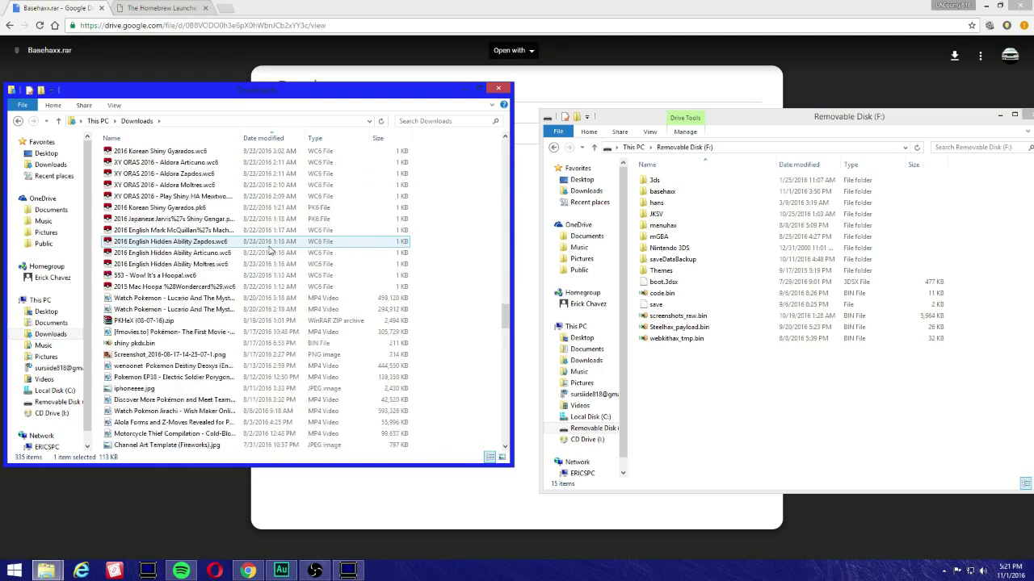
scroll(270, 250, down, 7)
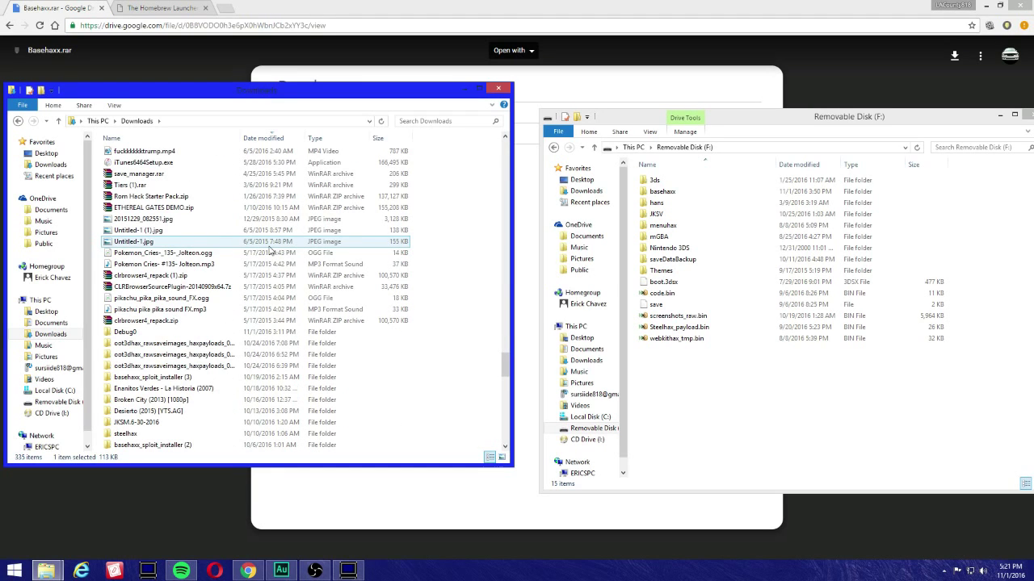
scroll(271, 251, down, 1)
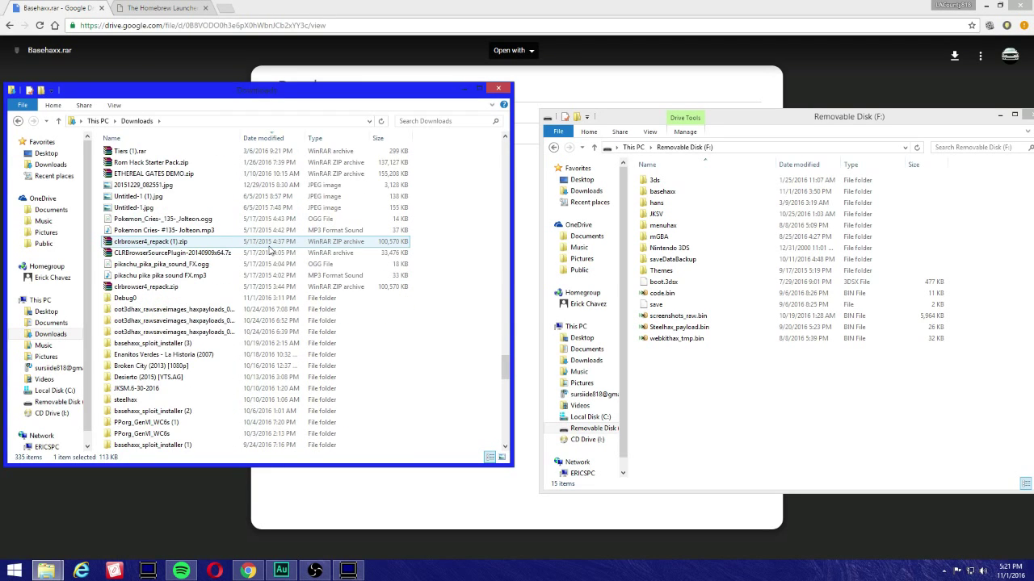
scroll(270, 250, down, 1)
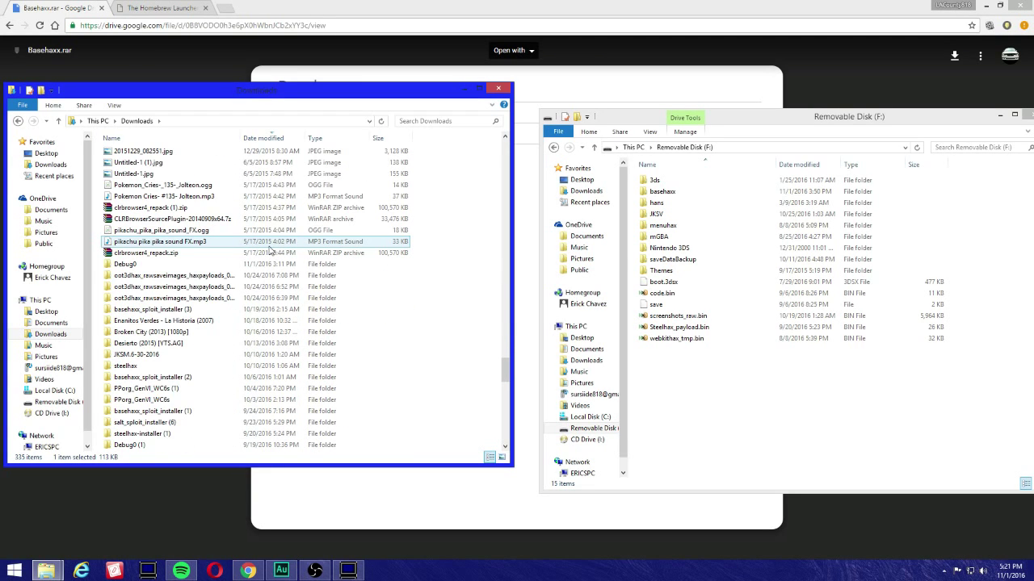
scroll(270, 250, down, 2)
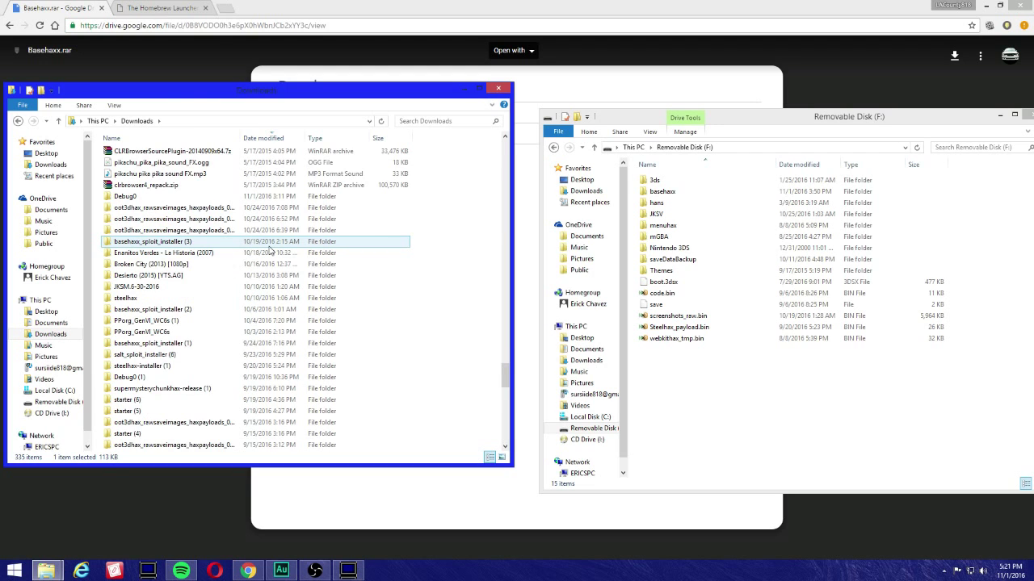
scroll(271, 250, down, 2)
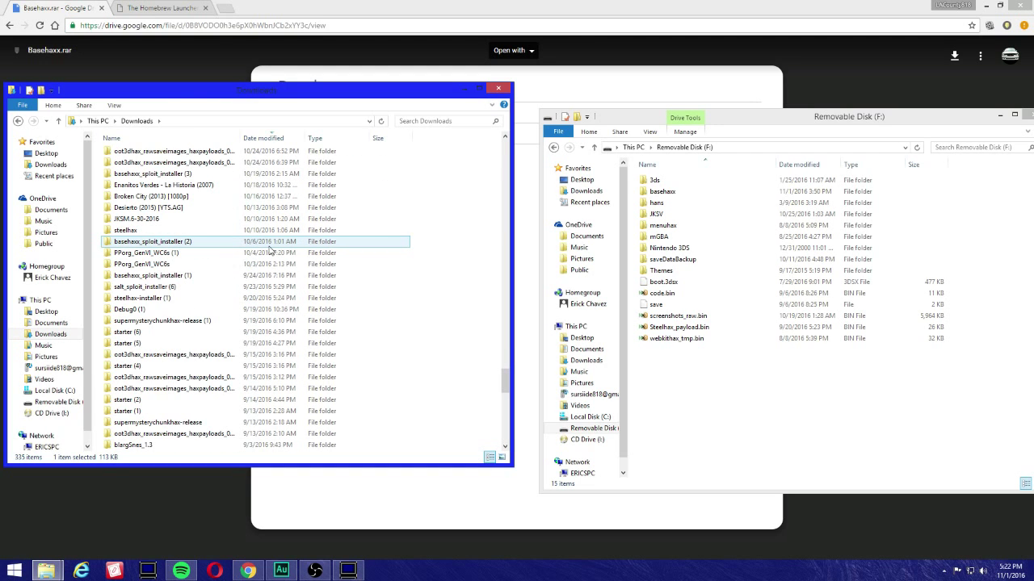
scroll(271, 250, down, 1)
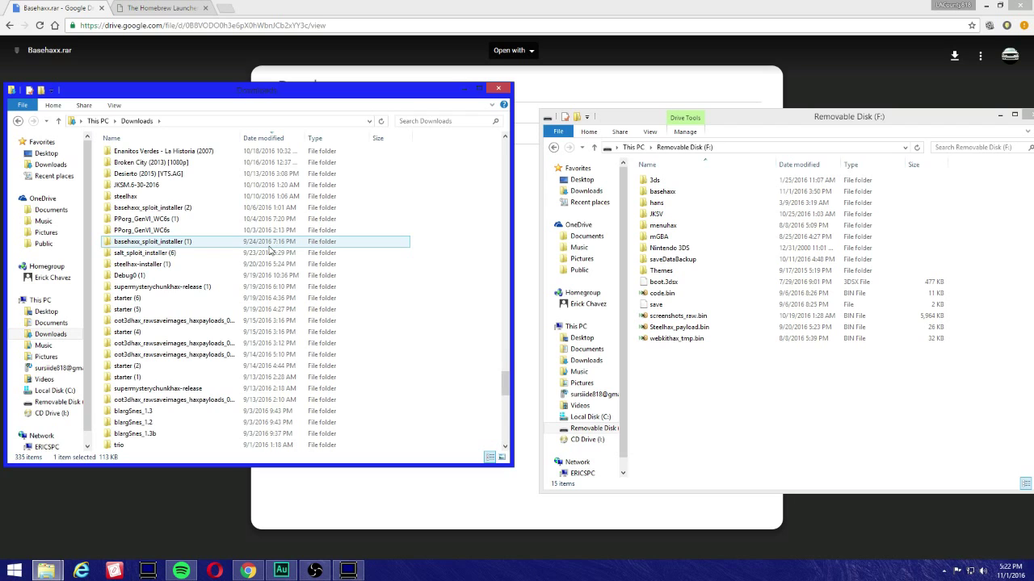
scroll(270, 251, down, 4)
scroll(271, 250, down, 4)
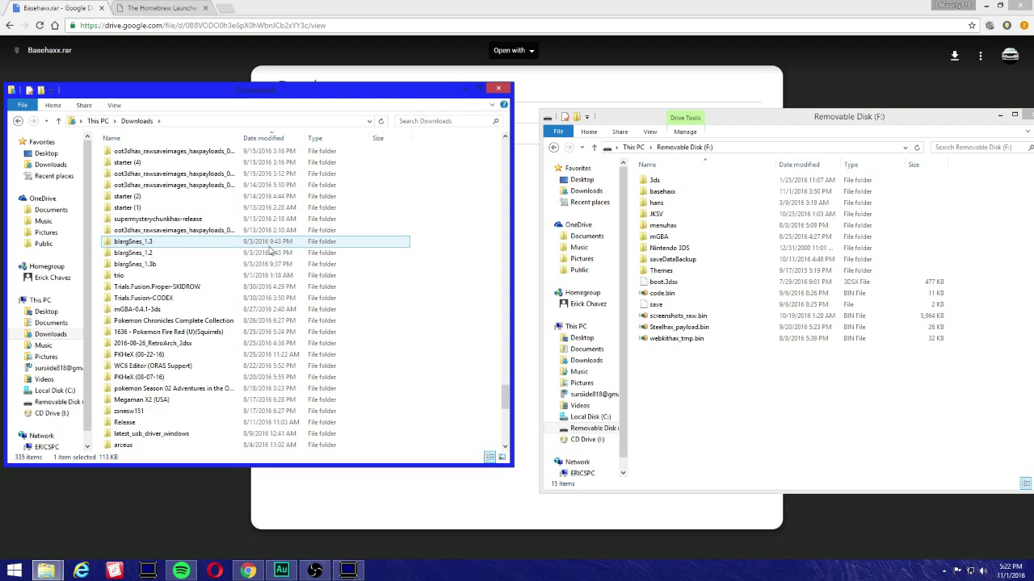
scroll(271, 250, down, 4)
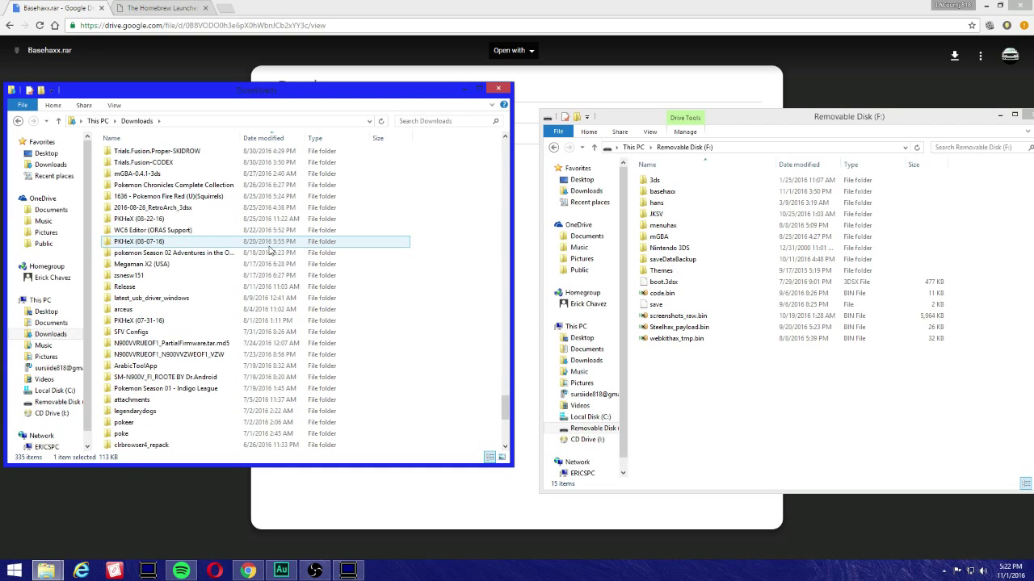
scroll(271, 250, down, 5)
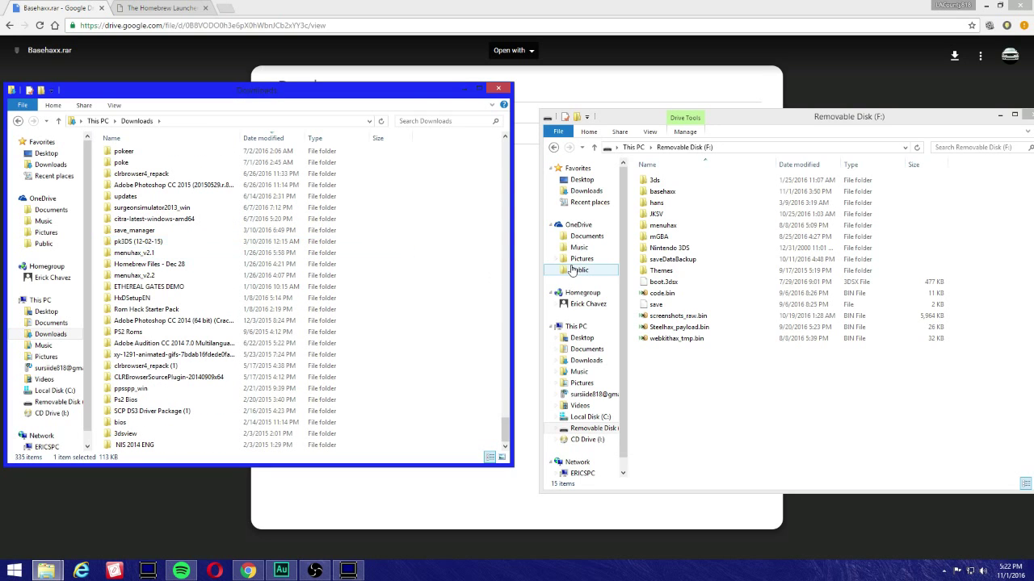
Step: Search the Downloads folder for 'basehaxx'
click(419, 119)
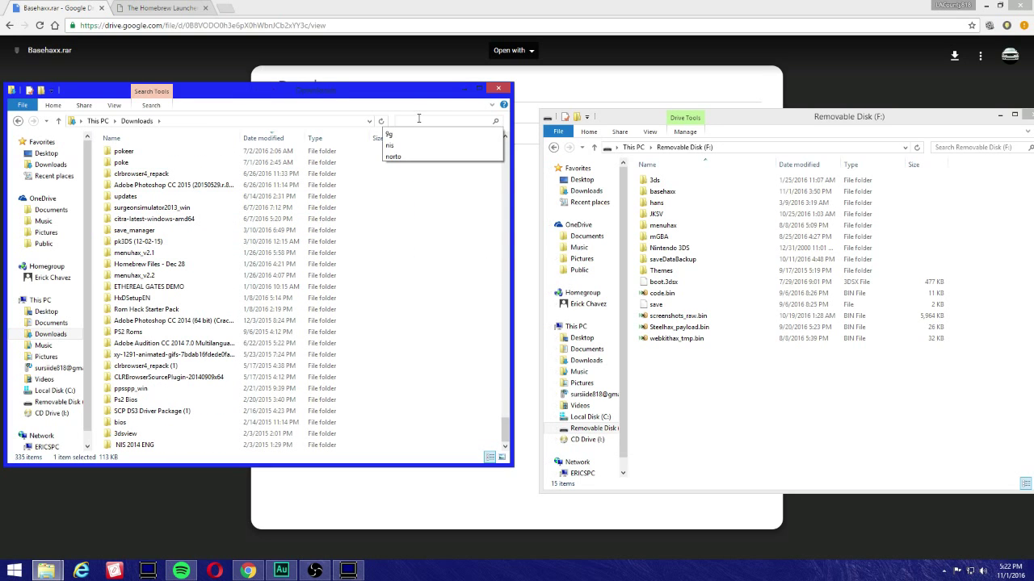
text(base)
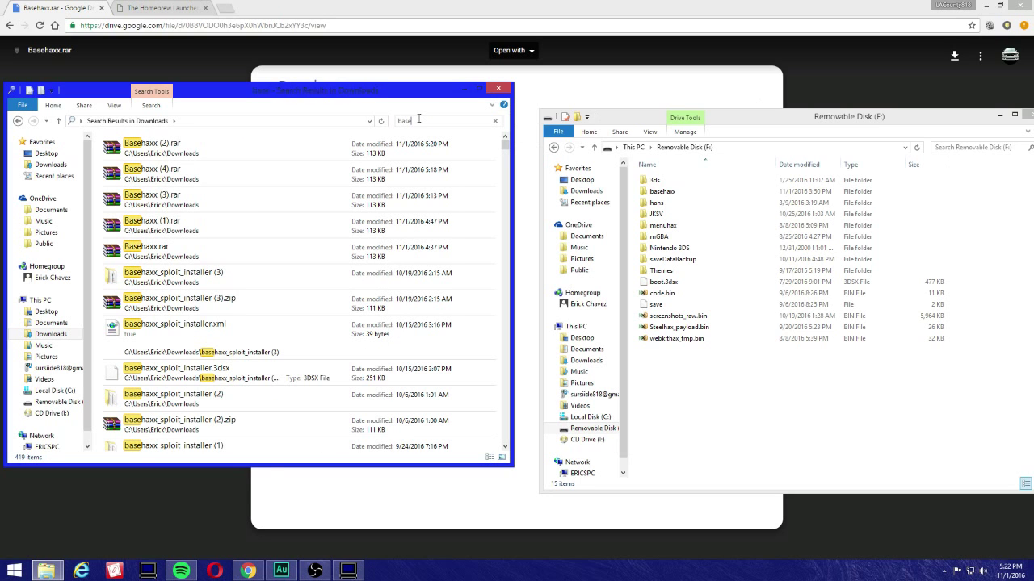
click(288, 272)
scroll(291, 275, down, 3)
scroll(291, 270, down, 3)
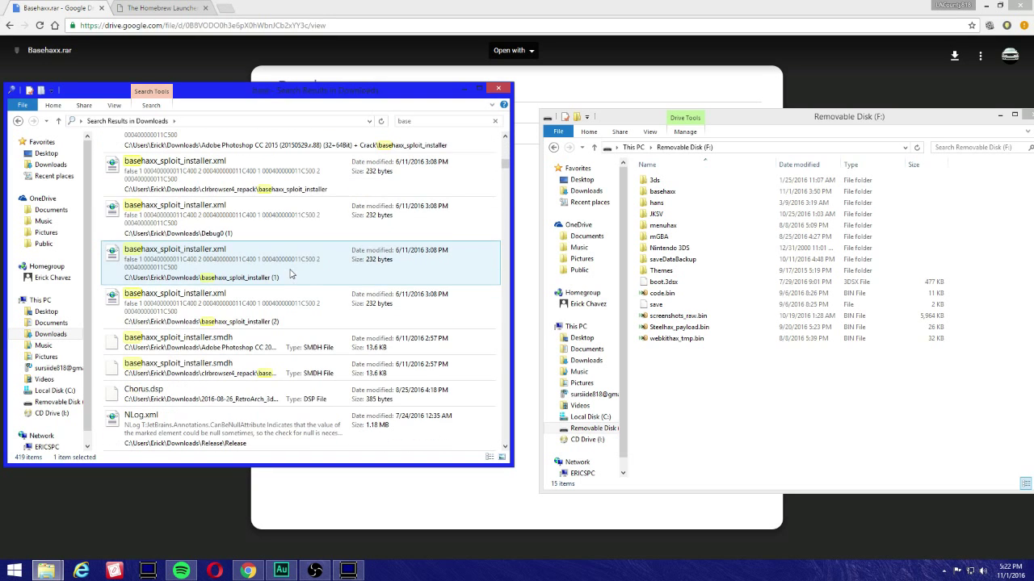
scroll(339, 250, up, 10)
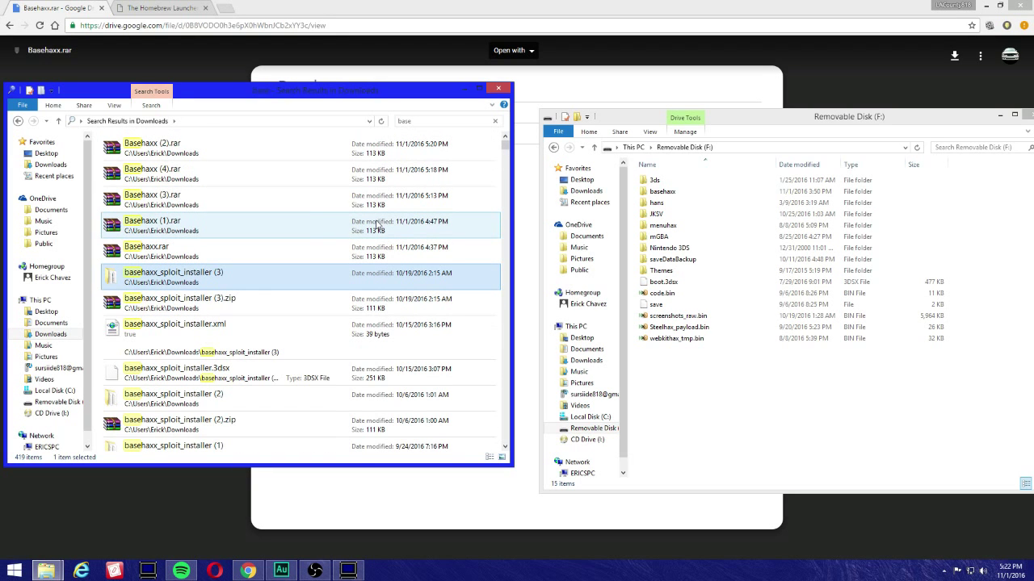
click(422, 121)
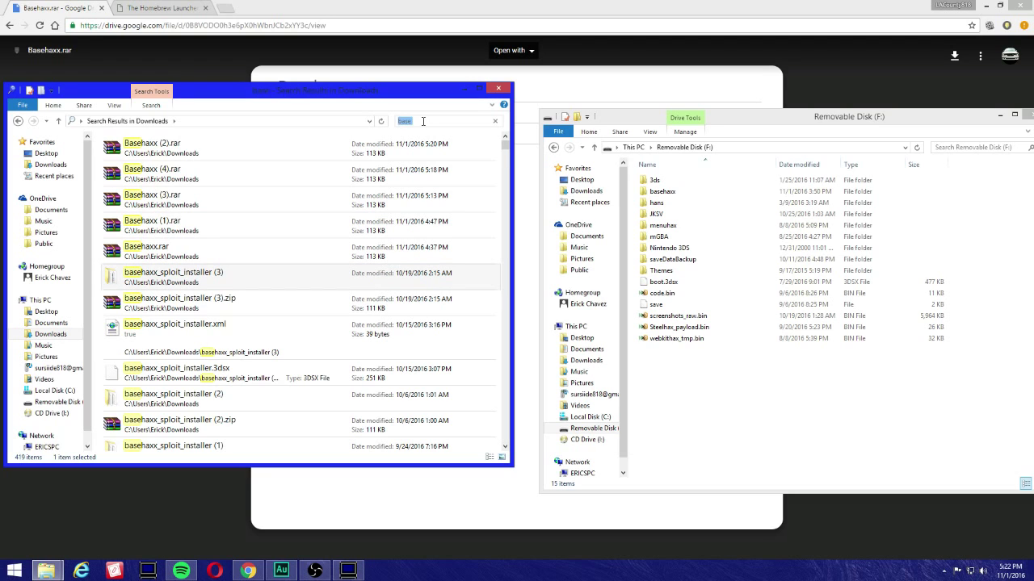
click(422, 121)
text(haxx)
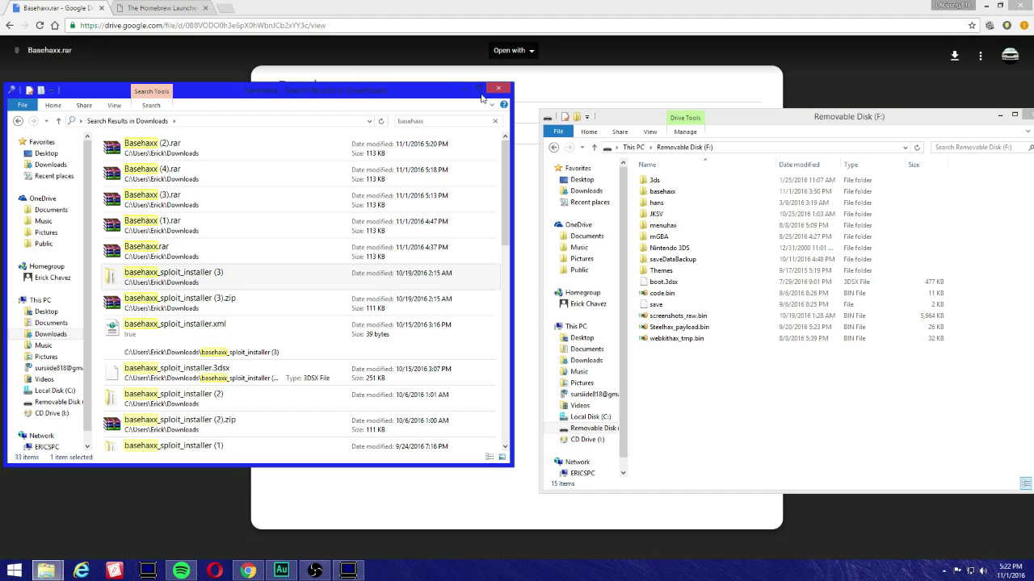
Step: Extract Basehaxx (2).rar into a Basehaxx (2) folder in Downloads
double_click(299, 139)
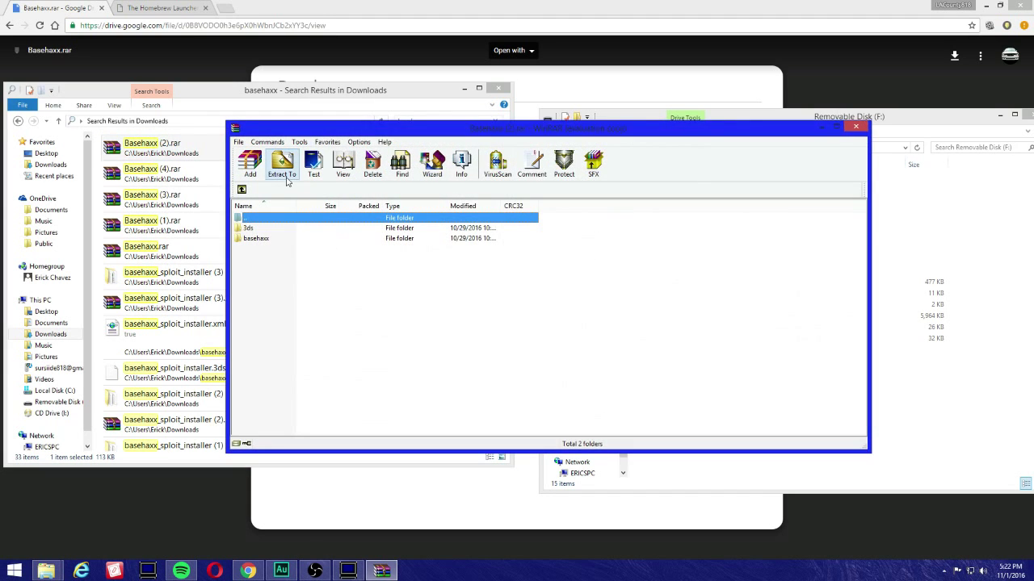
click(282, 164)
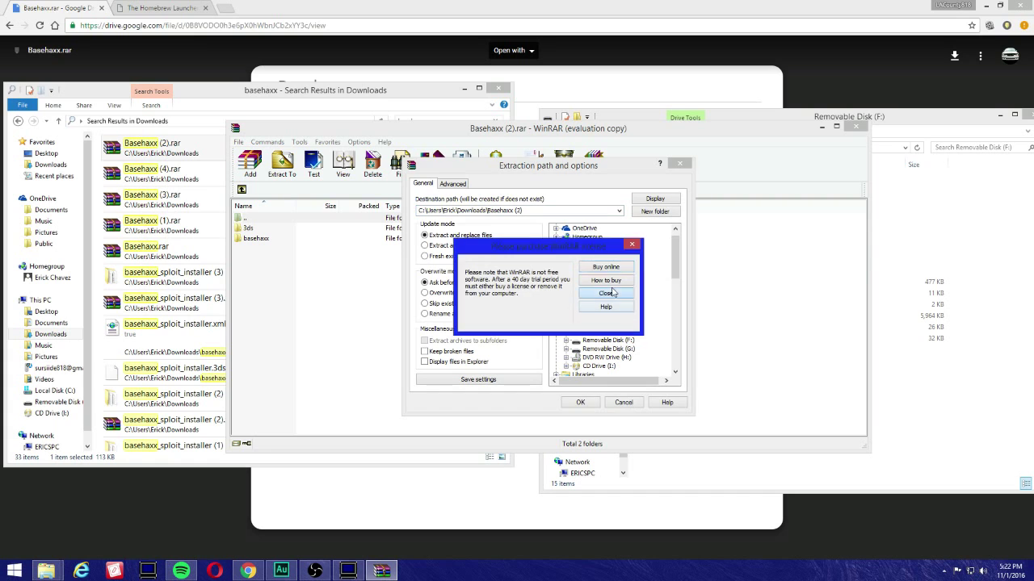
click(606, 293)
click(580, 402)
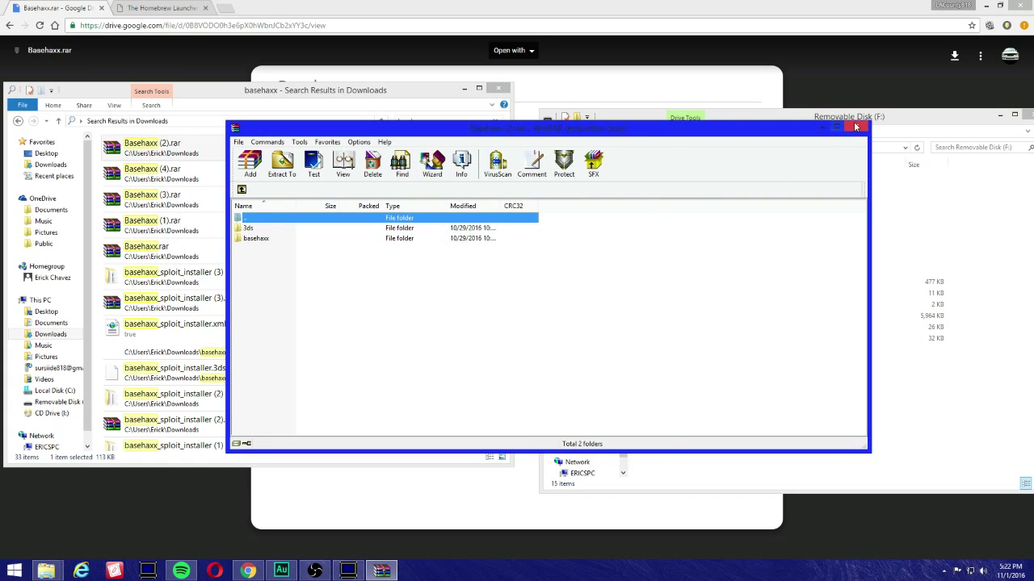
click(854, 127)
Step: Leave the search results and open the extracted Basehaxx (2) folder in Downloads
click(18, 121)
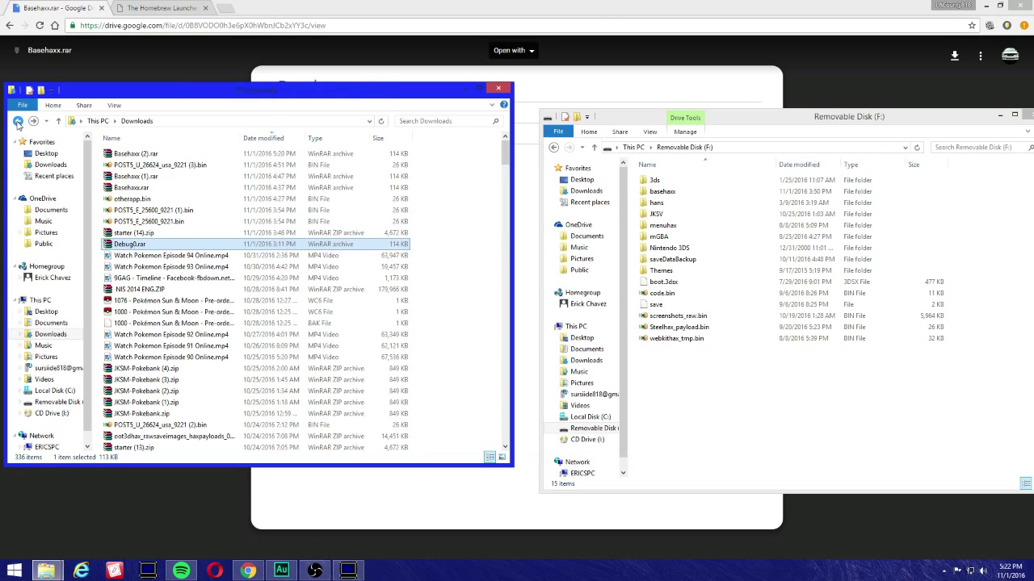
scroll(149, 222, down, 6)
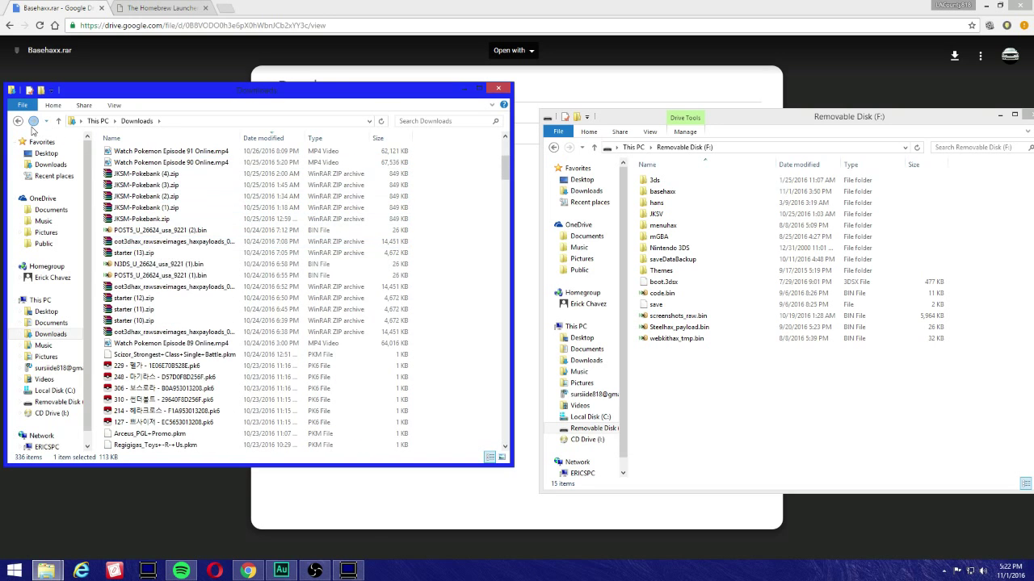
click(18, 121)
click(33, 121)
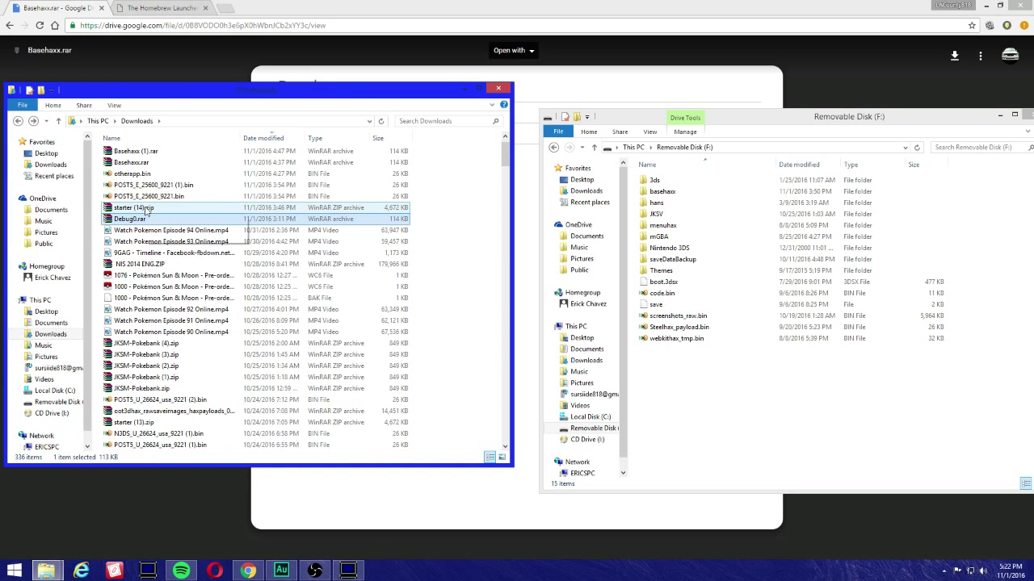
scroll(146, 212, down, 10)
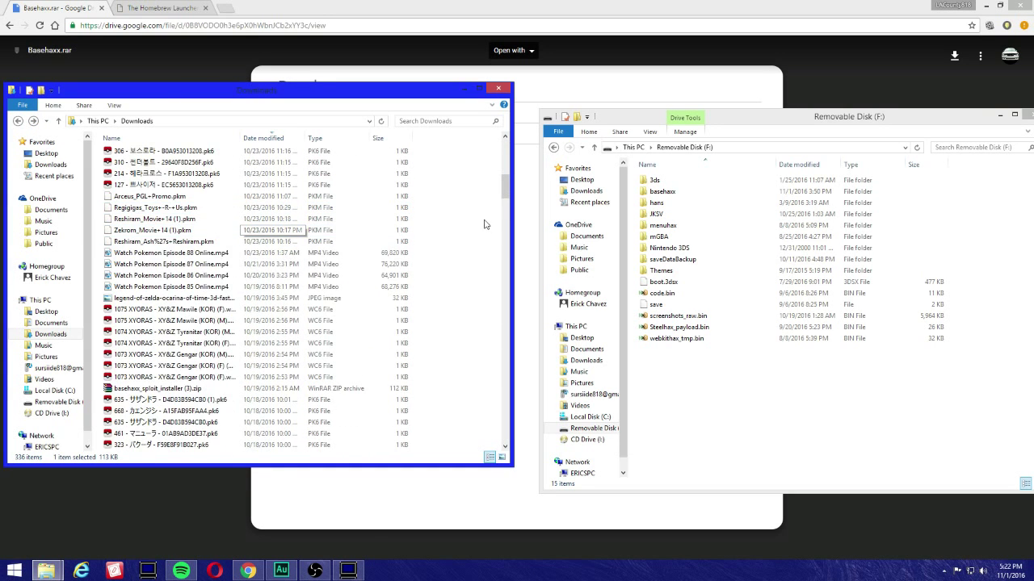
drag(505, 188, 486, 376)
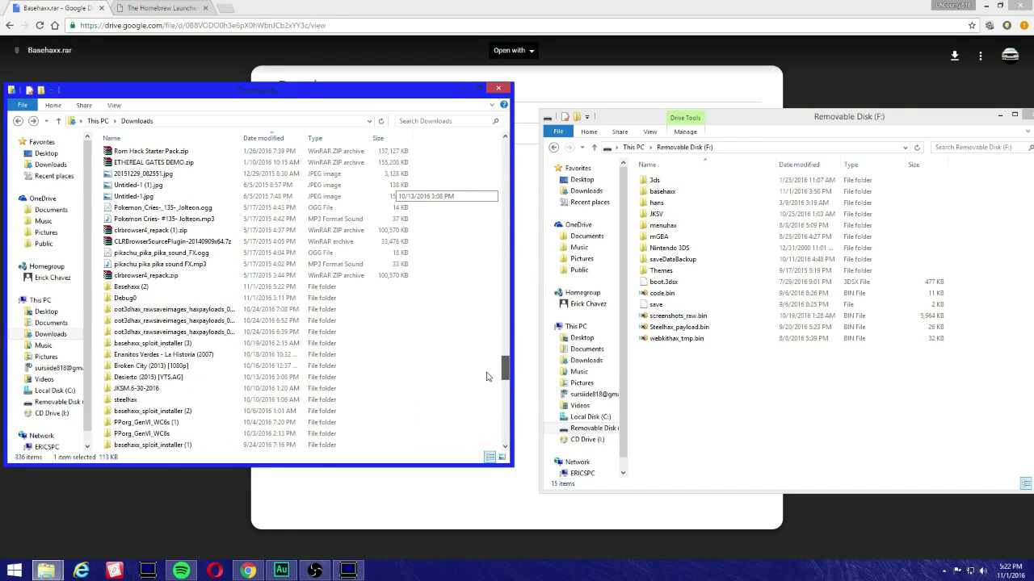
click(162, 289)
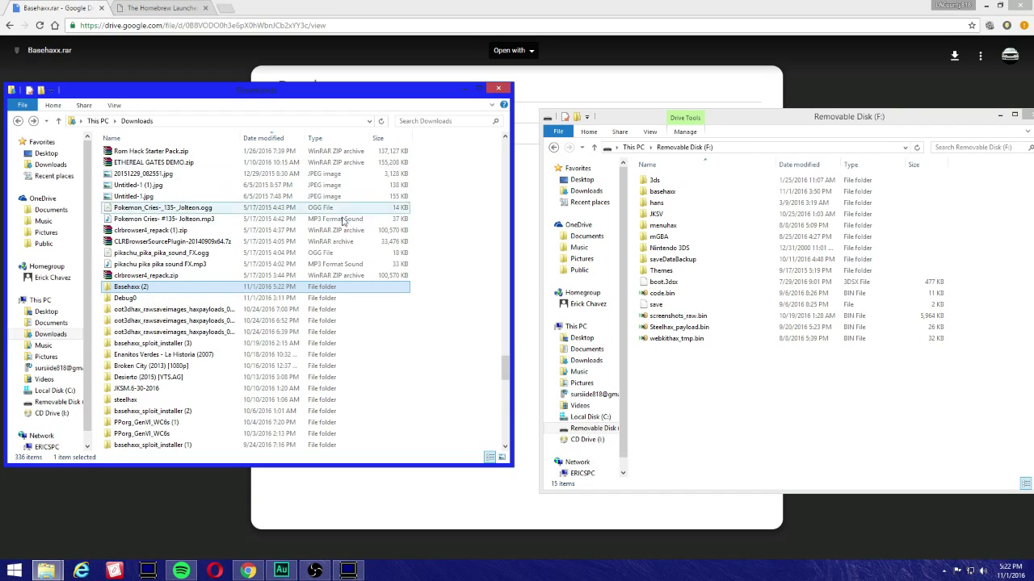
double_click(200, 289)
Step: Copy the basehaxx folder onto Removable Disk (F:), replacing existing files
drag(249, 92, 298, 149)
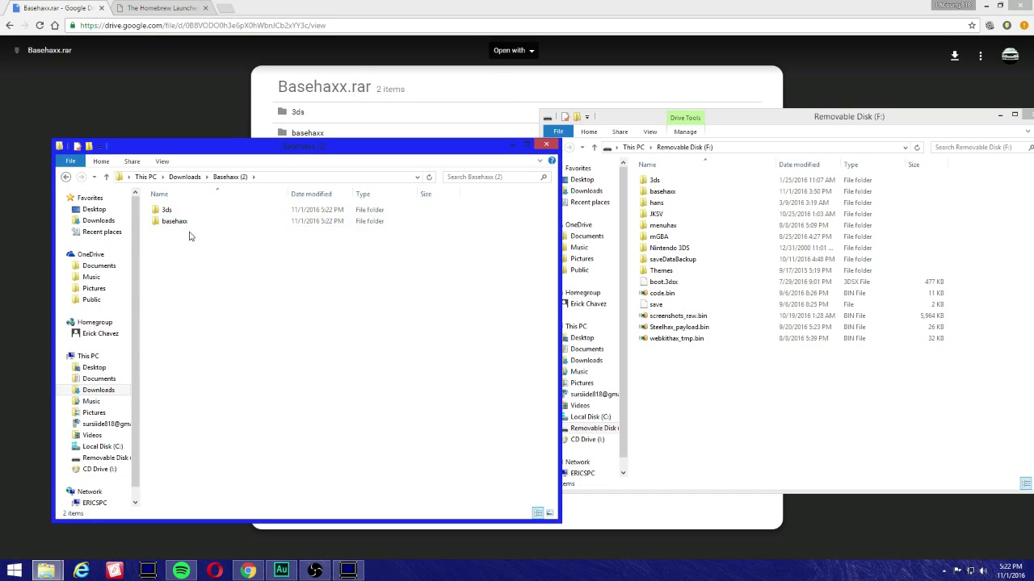
click(215, 229)
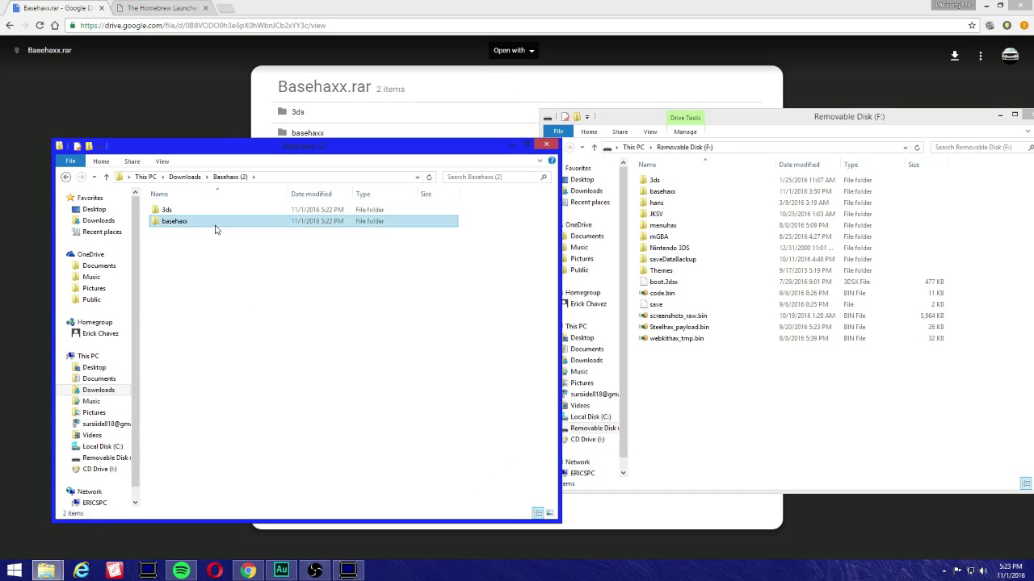
drag(160, 227, 810, 404)
click(507, 201)
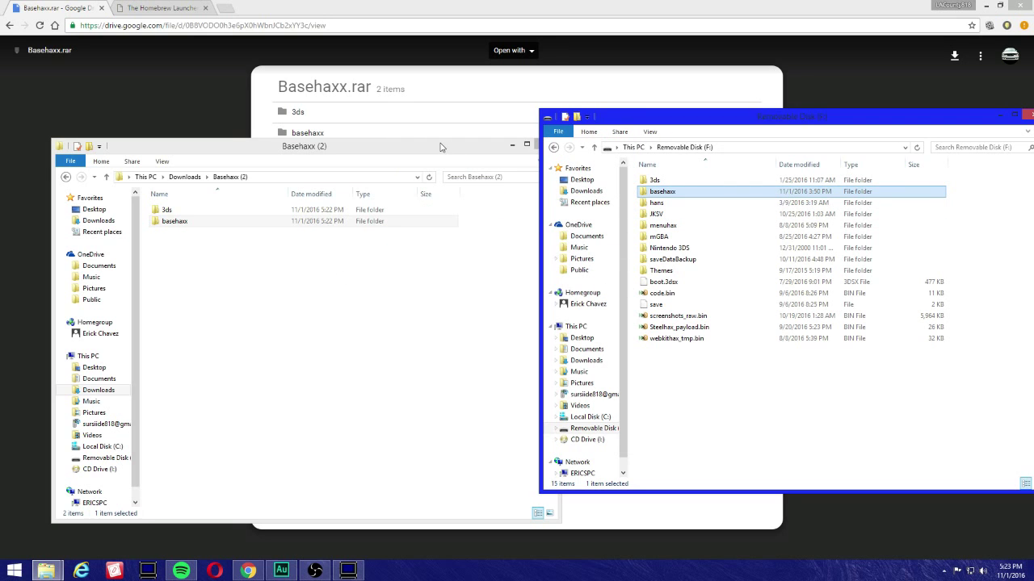
Step: Copy basehaxx_sploit_installer from the extracted 3ds folder into F:\3ds, replacing existing files
drag(440, 147, 408, 123)
shift+click(130, 191)
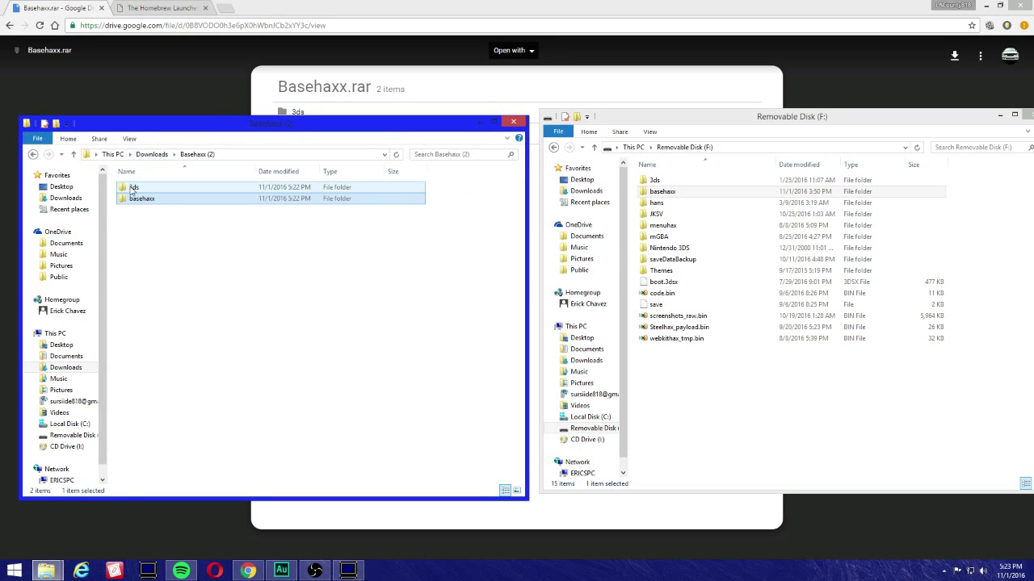
double_click(131, 189)
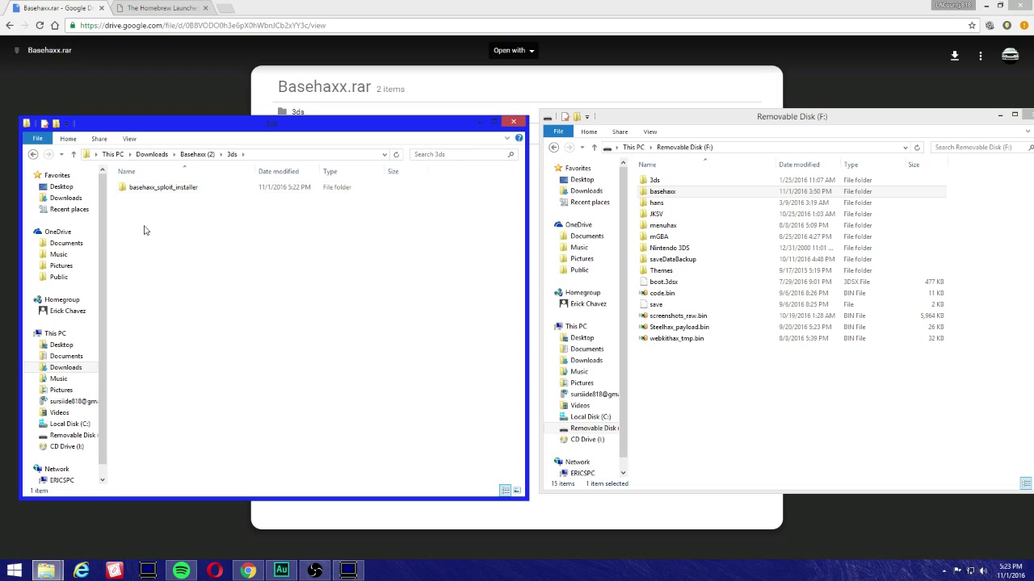
click(143, 194)
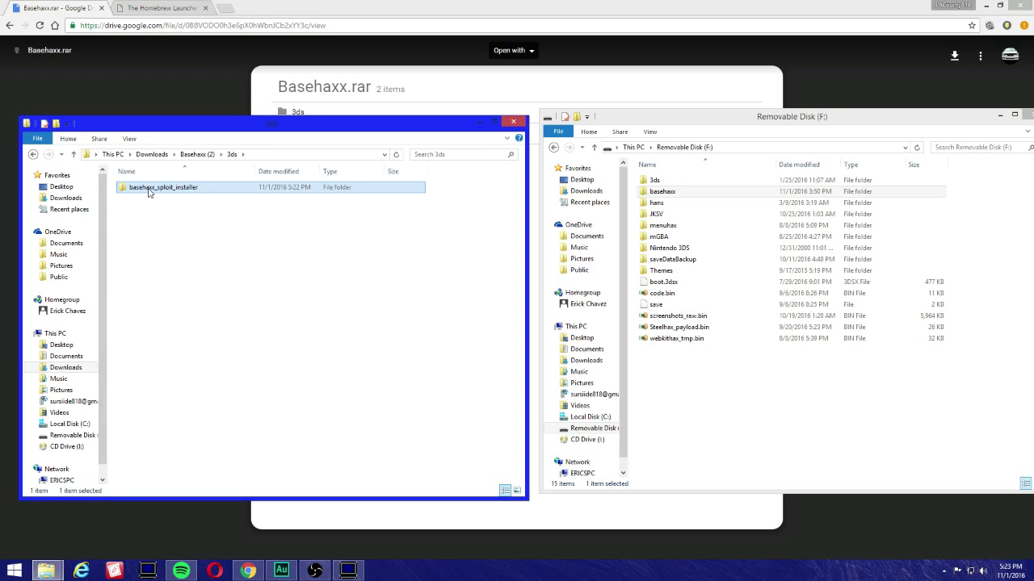
drag(149, 192, 714, 179)
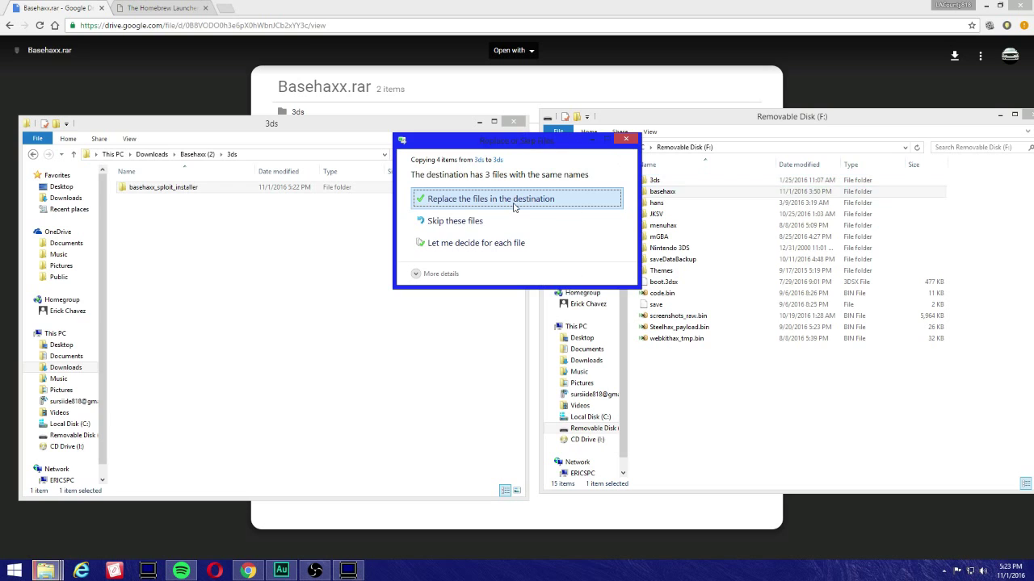
key(Return)
click(702, 182)
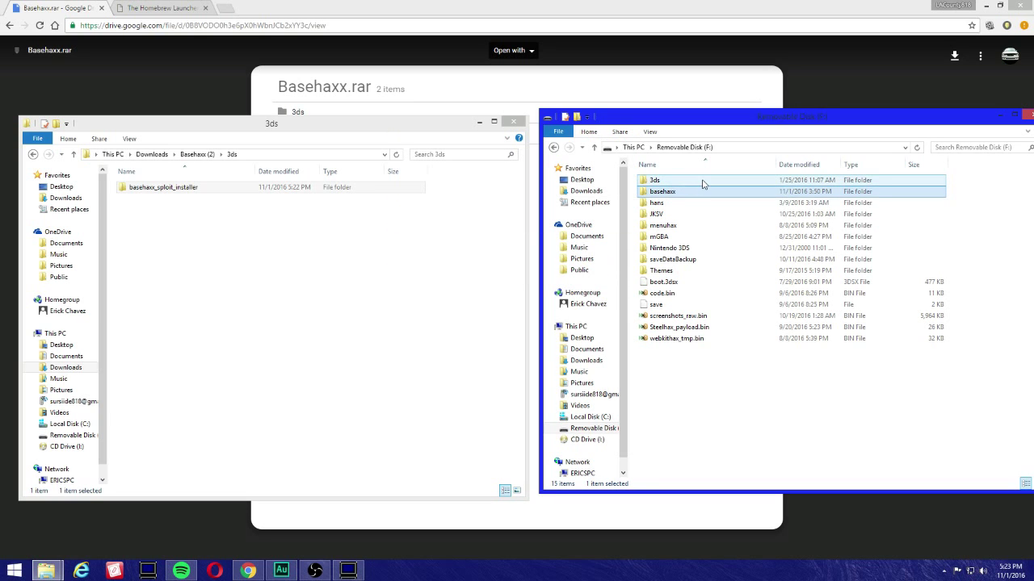
Step: Check that basehaxx_sploit_installer is in the removable disk's 3ds folder
double_click(703, 183)
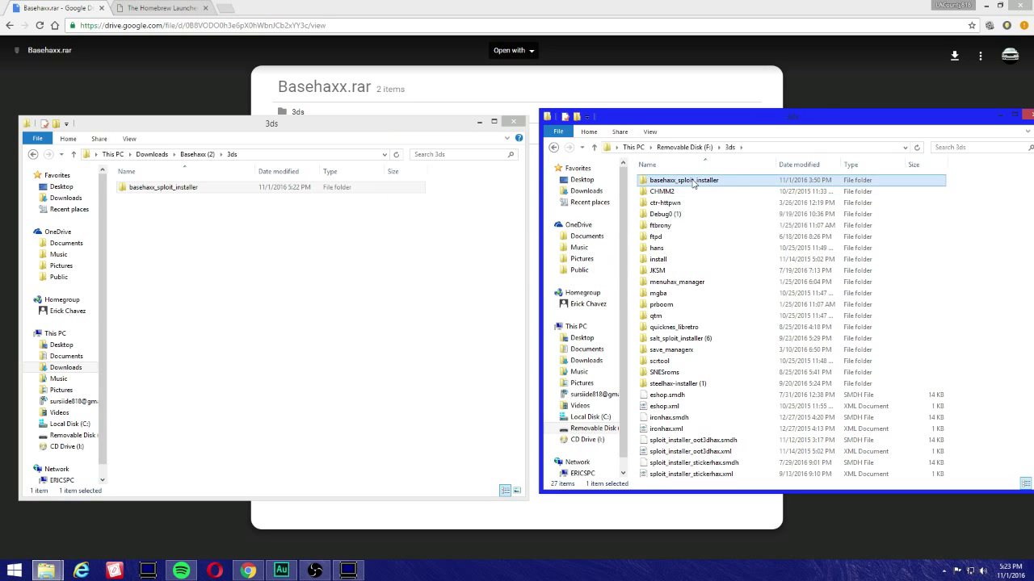
double_click(690, 180)
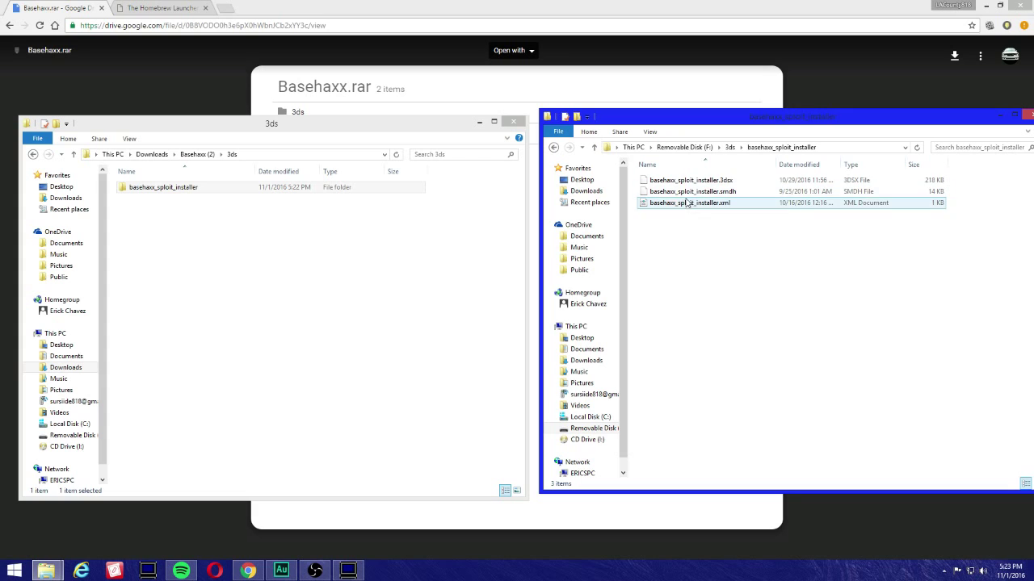
click(554, 148)
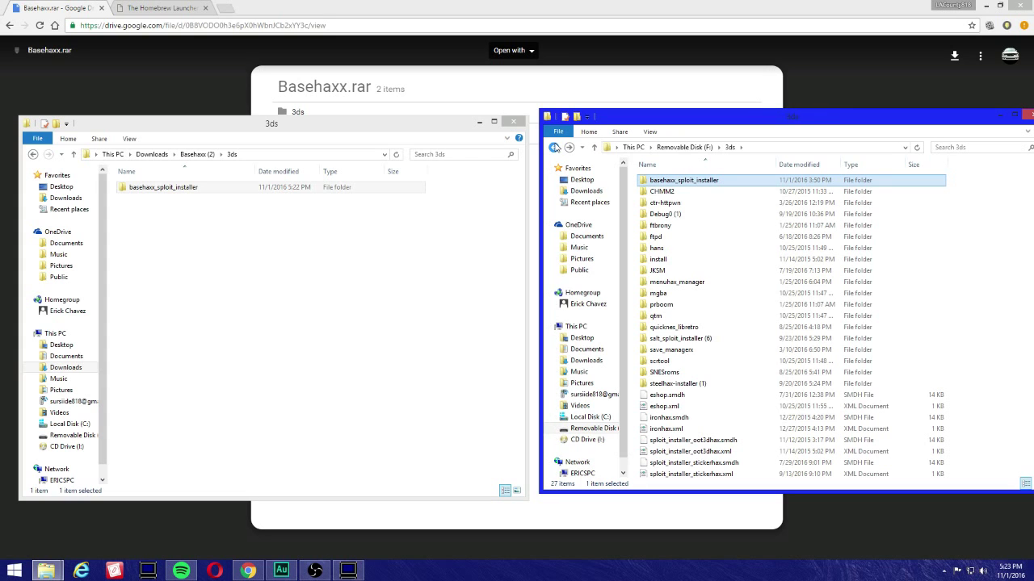
click(554, 147)
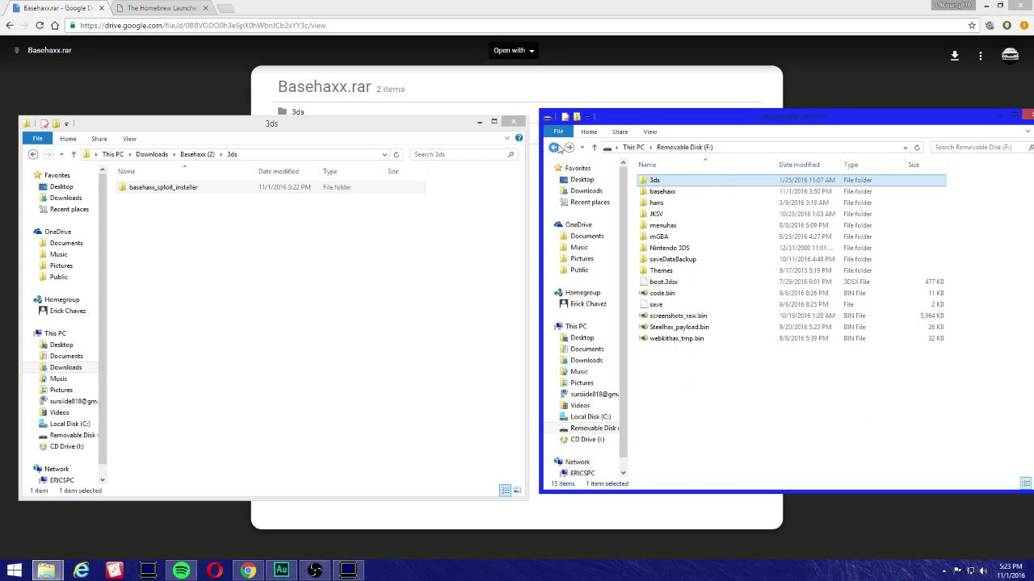
Step: Permanently delete otherapp.bin from the removable disk's basehaxx folder
double_click(674, 191)
click(679, 227)
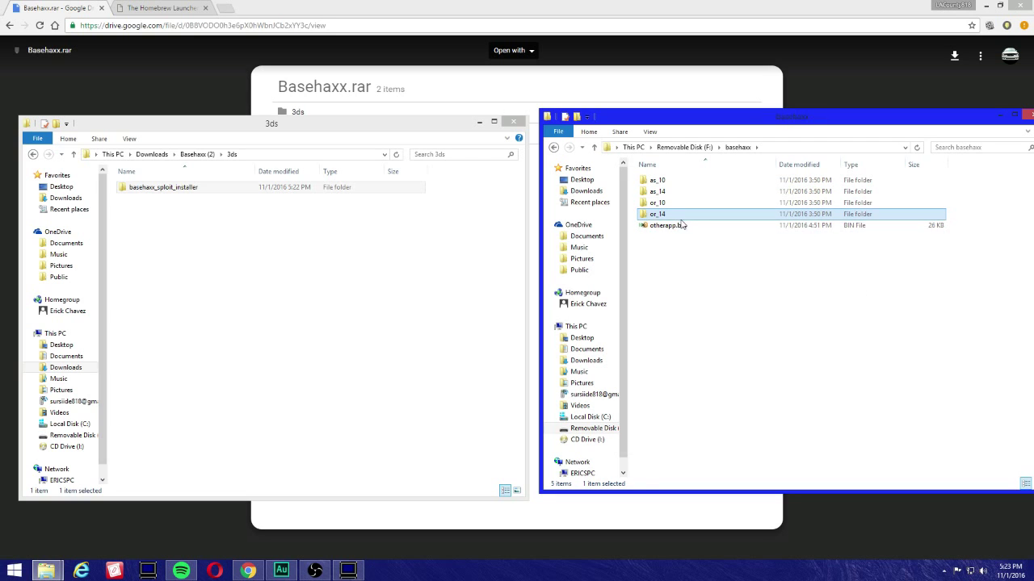
key(Delete)
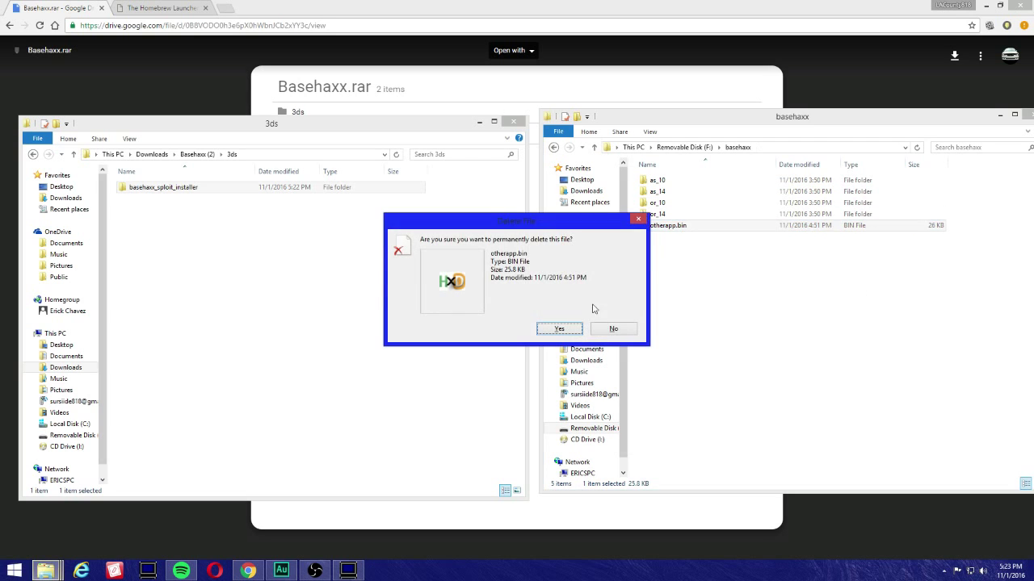
click(570, 329)
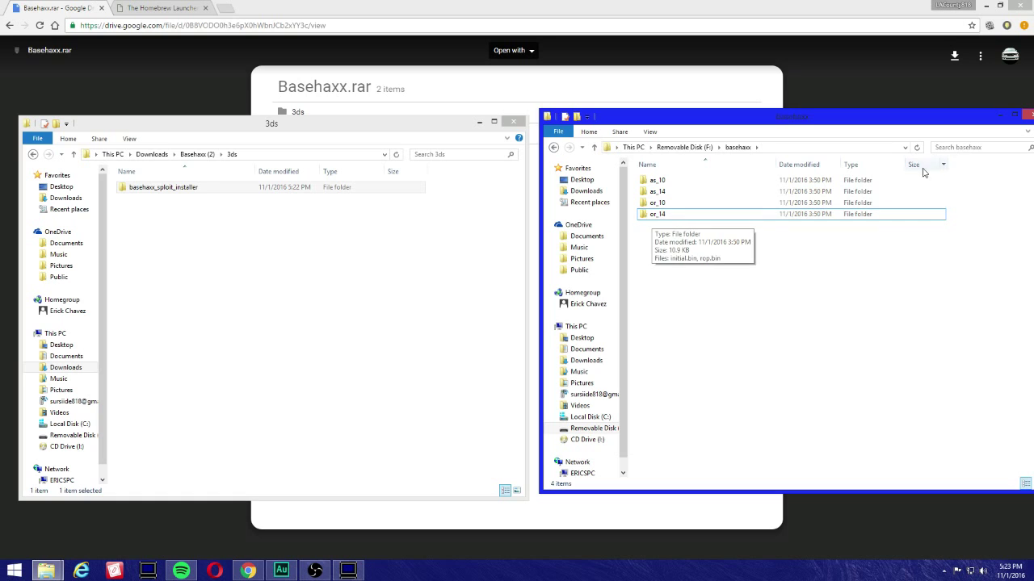
Step: Close the Downloads 3ds window and switch to the Homebrew Launcher page
drag(998, 115, 924, 135)
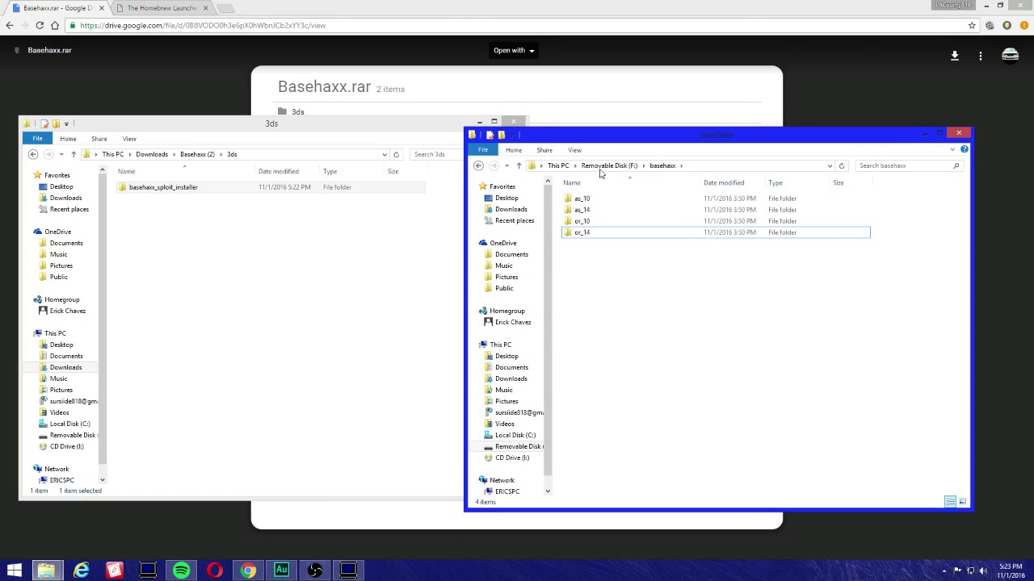
click(545, 160)
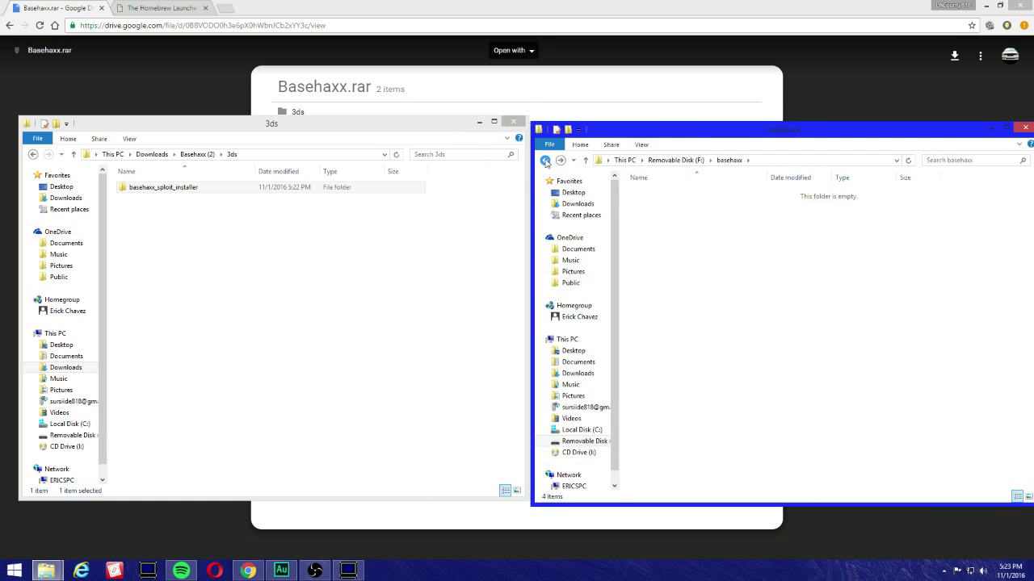
click(509, 121)
click(511, 121)
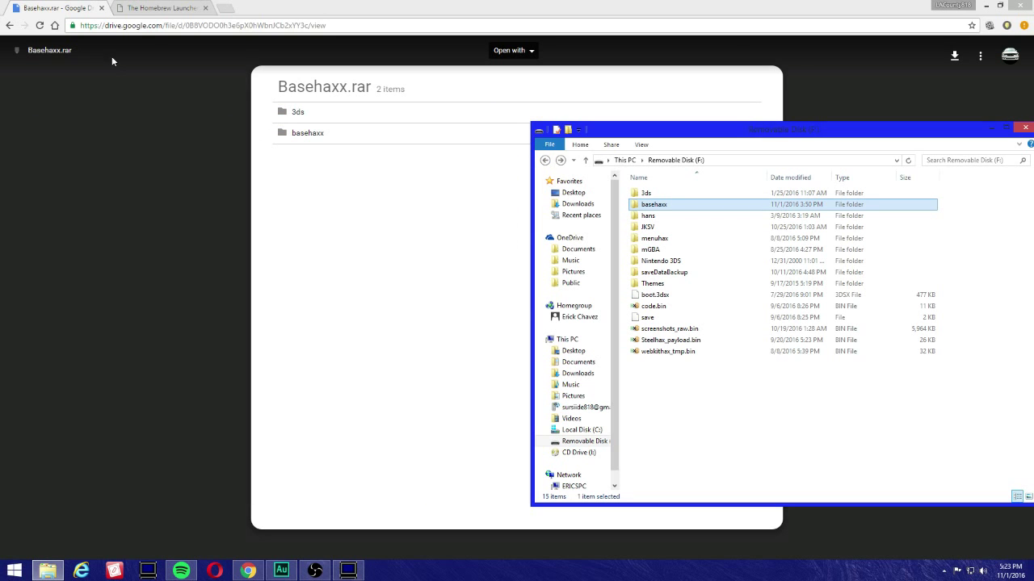
click(175, 9)
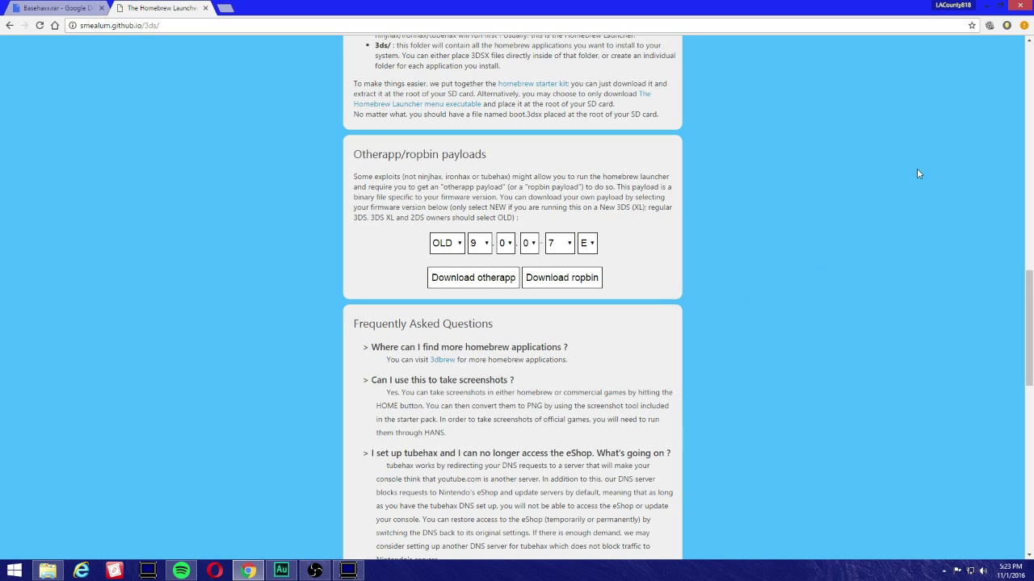
Step: Under Otherapp/ropbin payloads, set the firmware dropdowns to OLD 11.1.0-34
scroll(203, 357, up, 10)
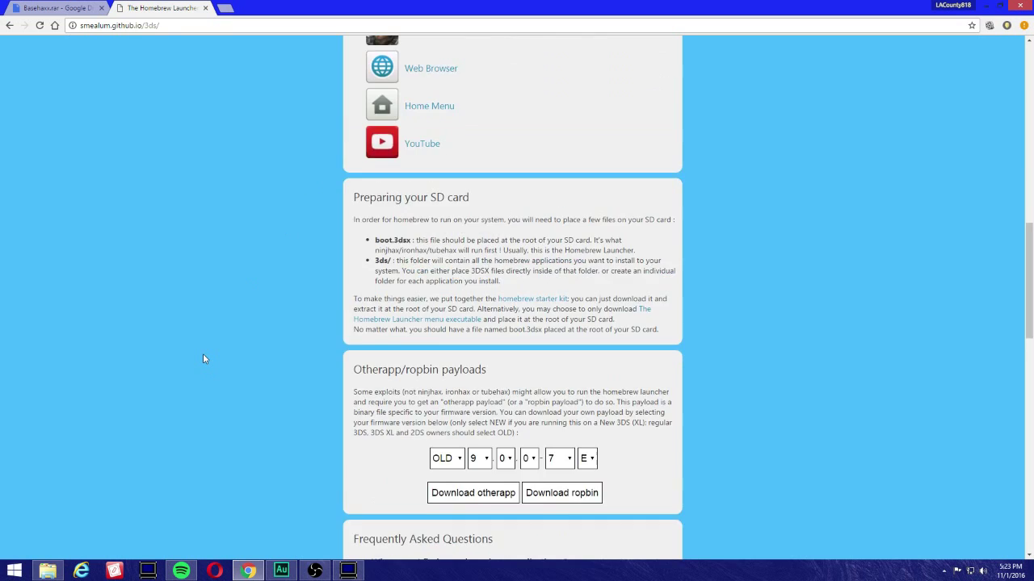
scroll(351, 392, down, 9)
scroll(352, 397, down, 1)
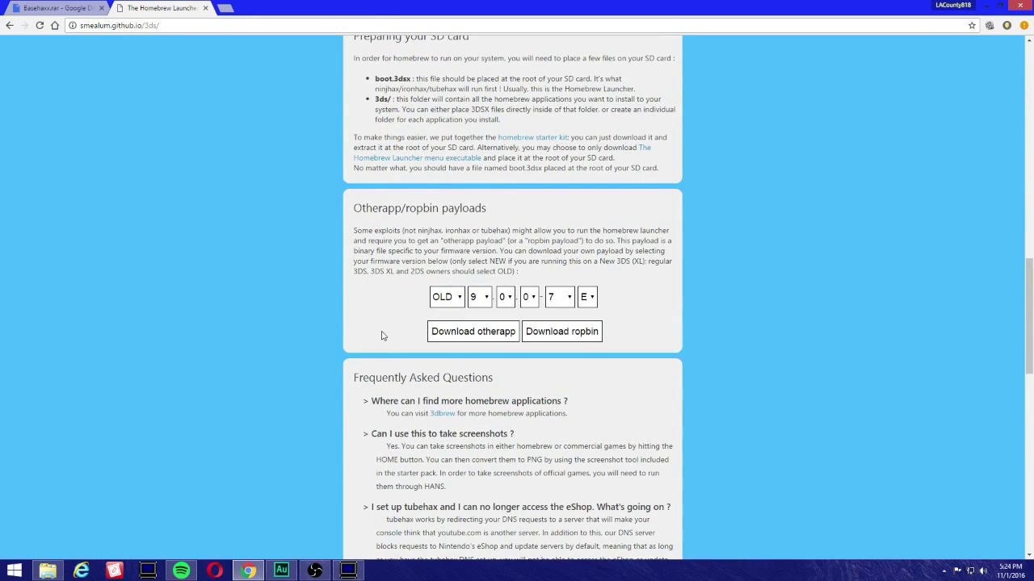
click(458, 301)
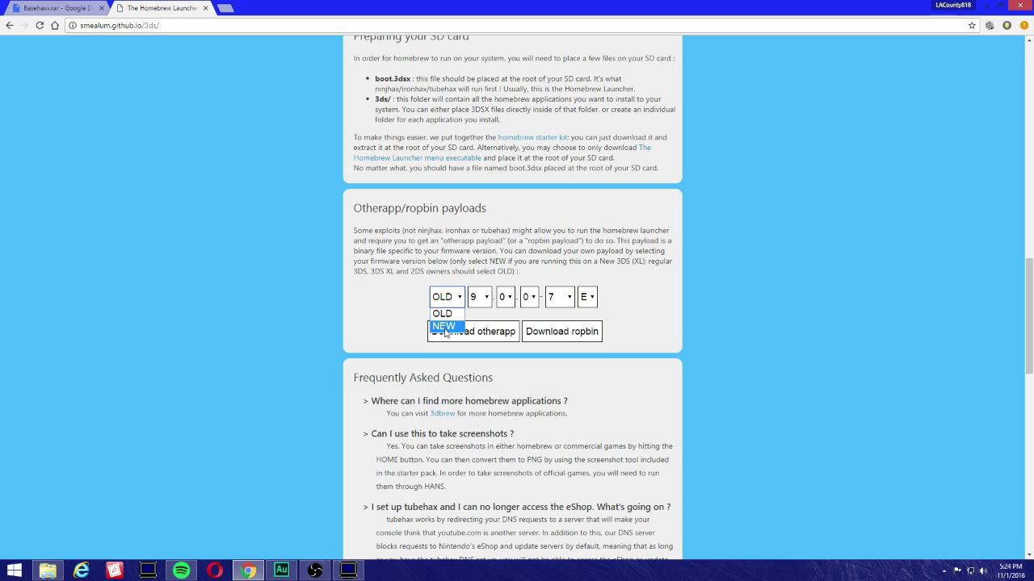
click(449, 312)
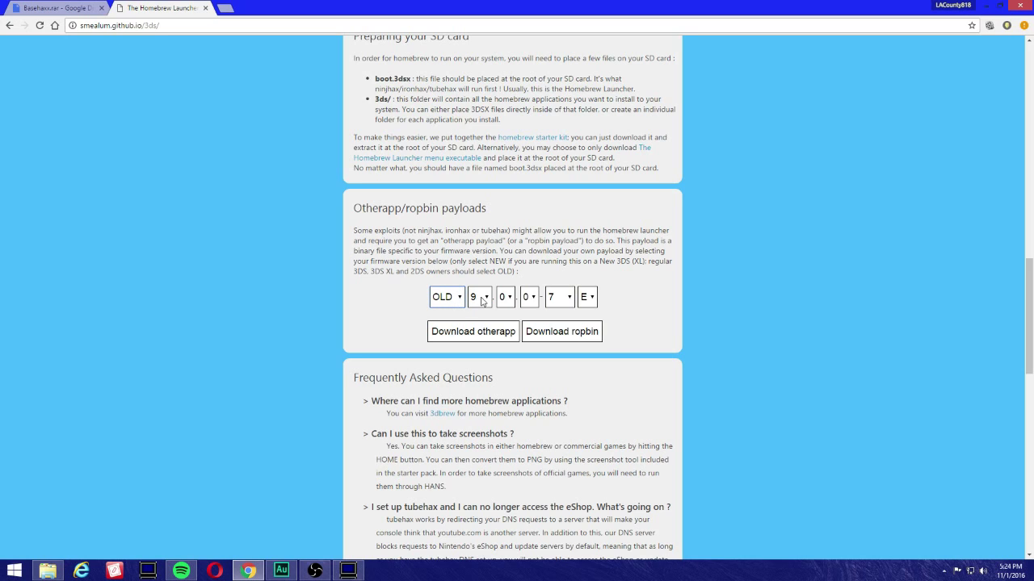
click(483, 300)
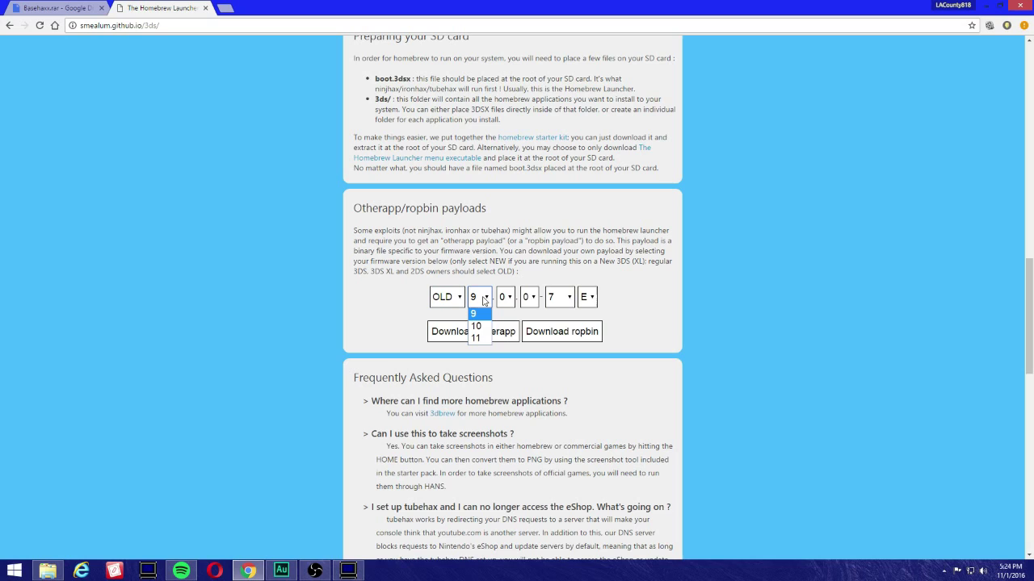
click(483, 337)
click(503, 298)
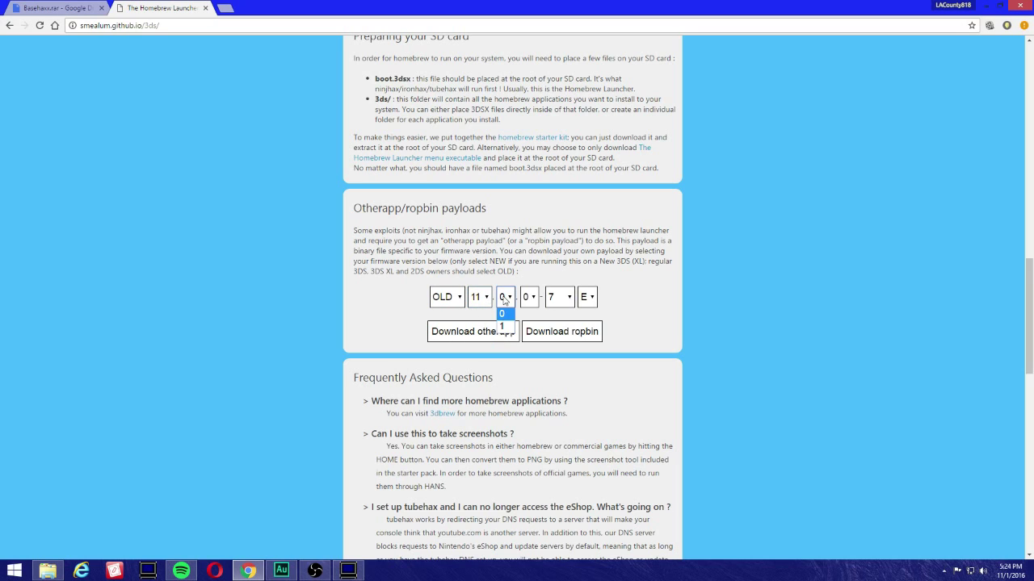
click(503, 327)
click(556, 297)
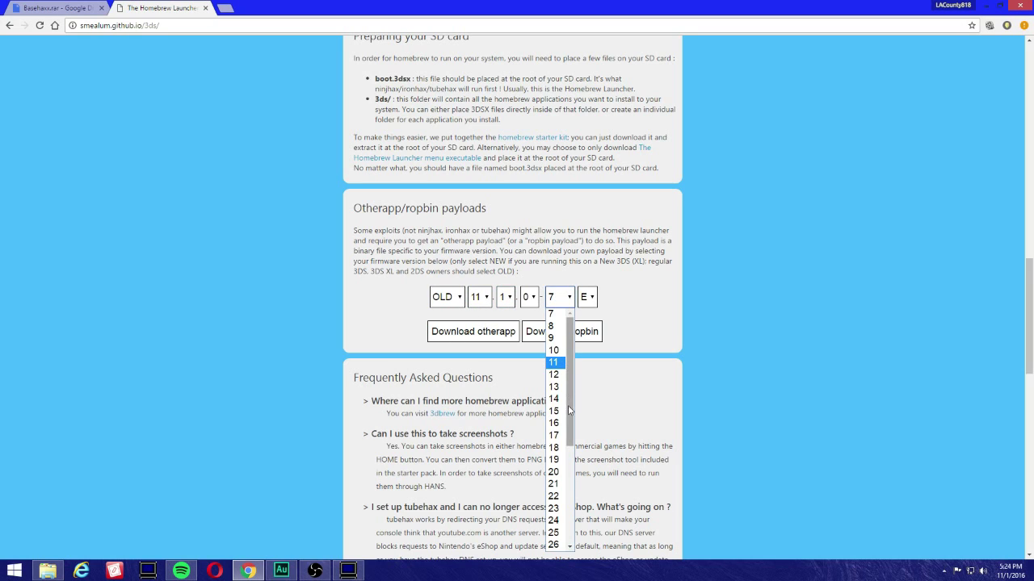
scroll(556, 521, down, 5)
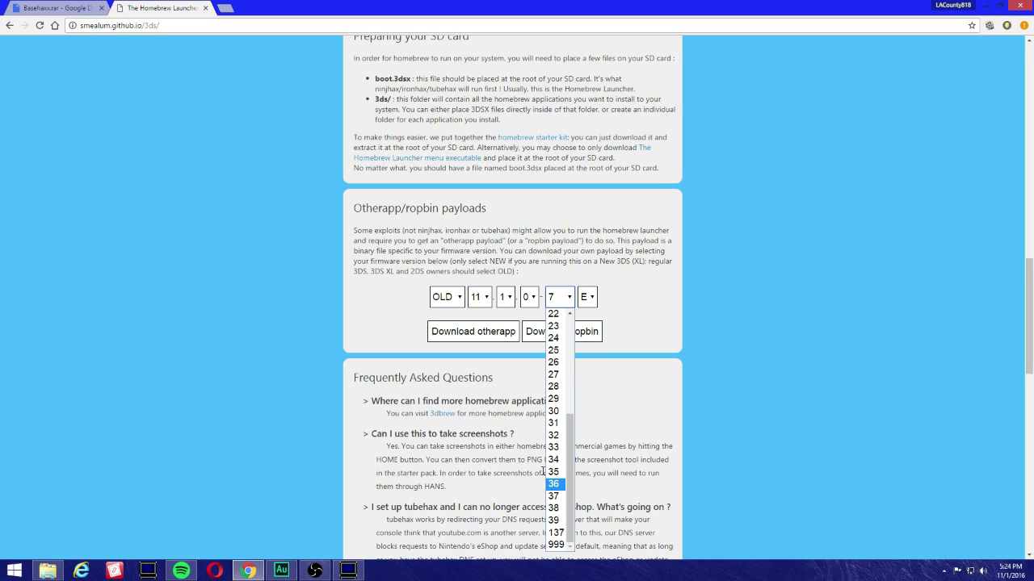
click(555, 460)
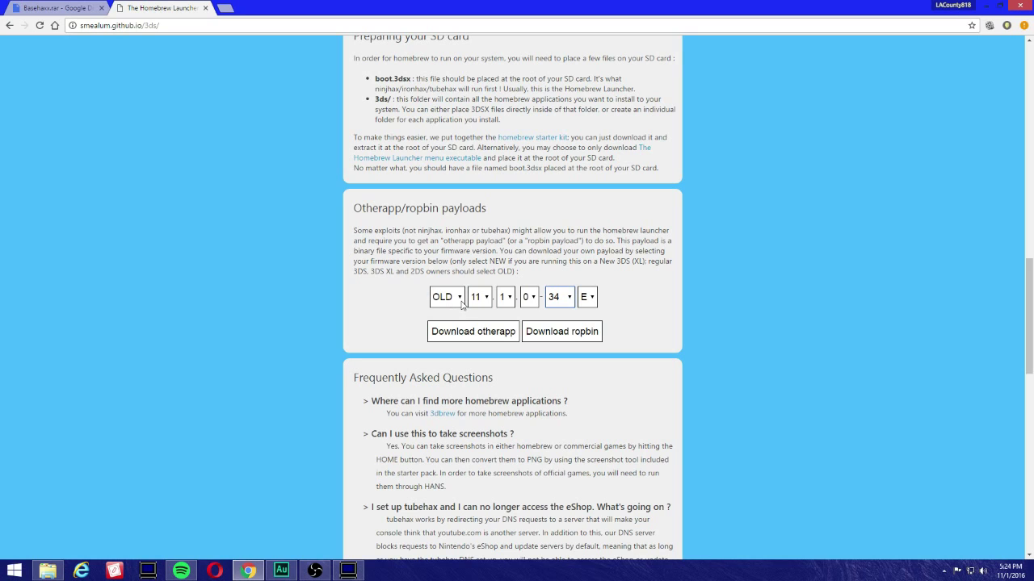
click(462, 304)
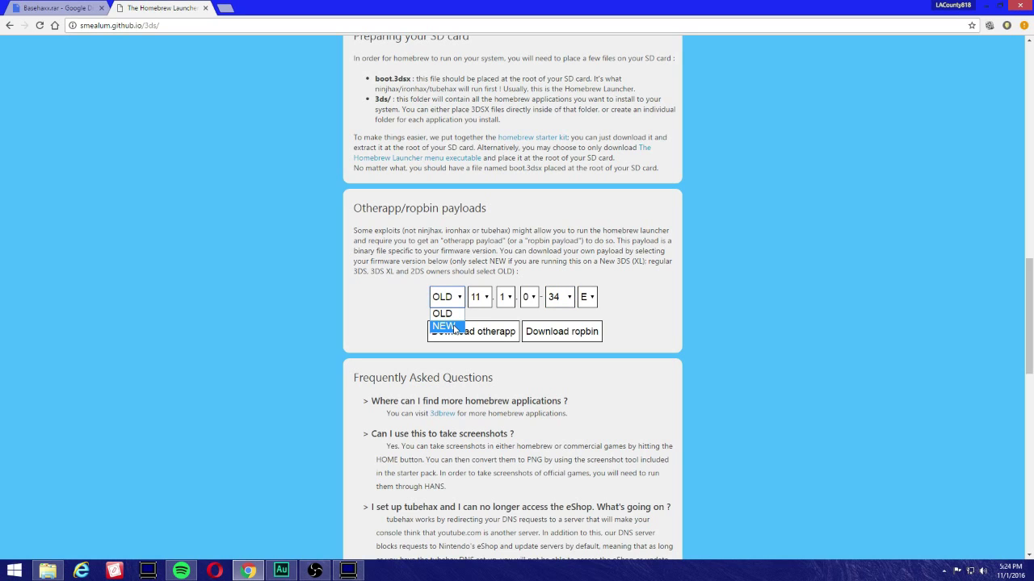
click(509, 317)
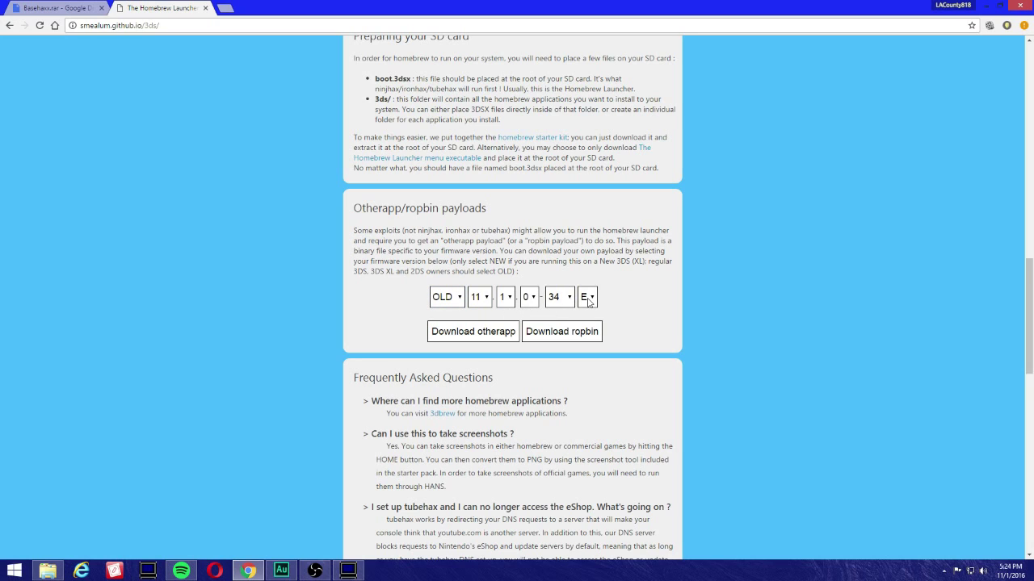
click(588, 301)
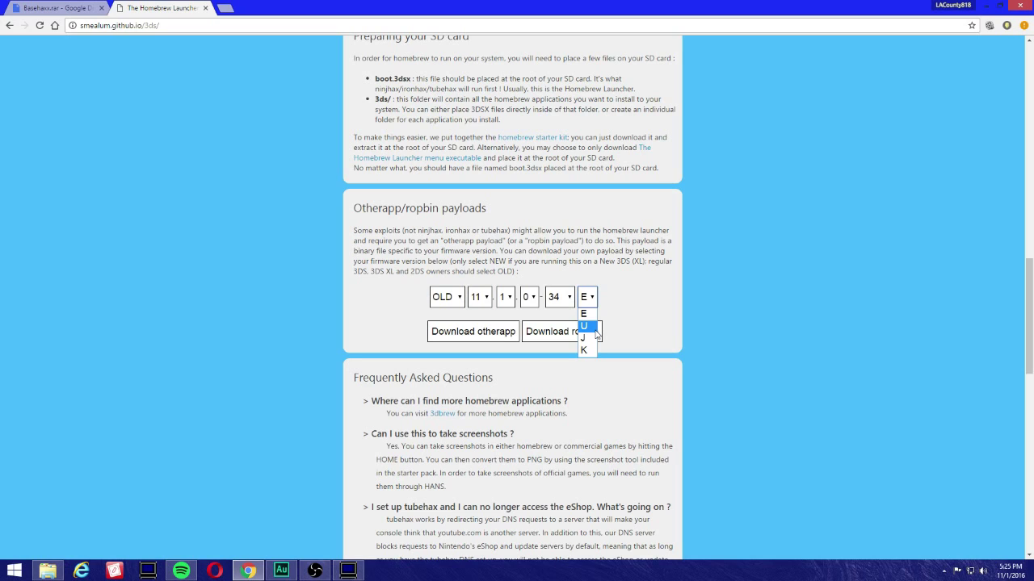
Step: Choose region U so the selector reads OLD 11.1.0-34 U, keeping console type OLD
click(594, 327)
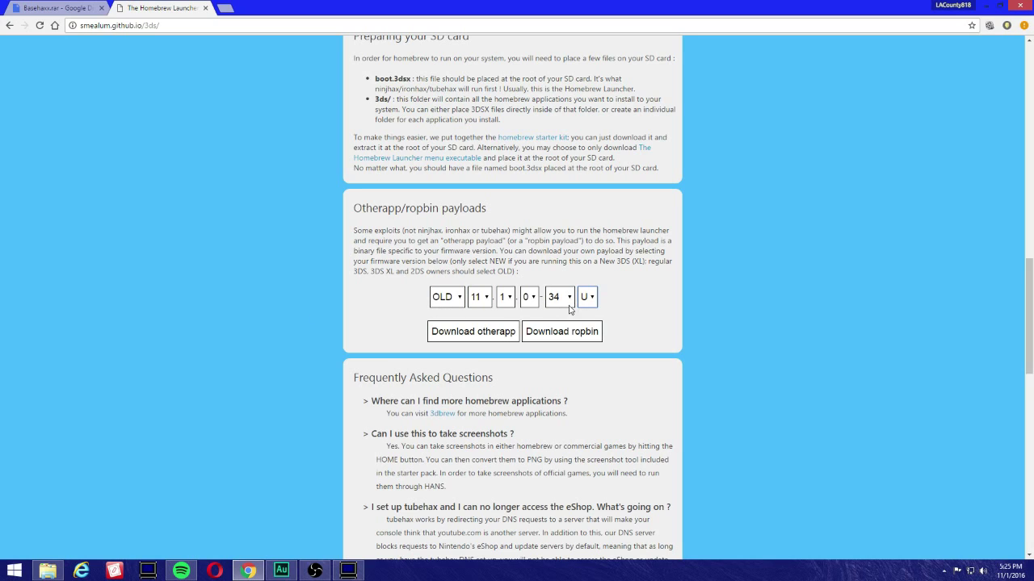
click(450, 303)
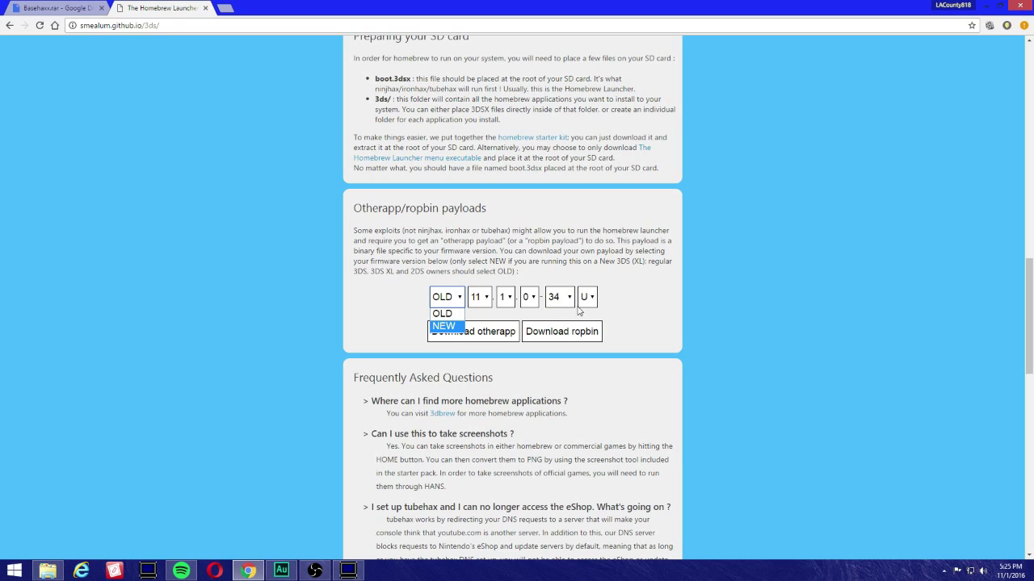
click(626, 300)
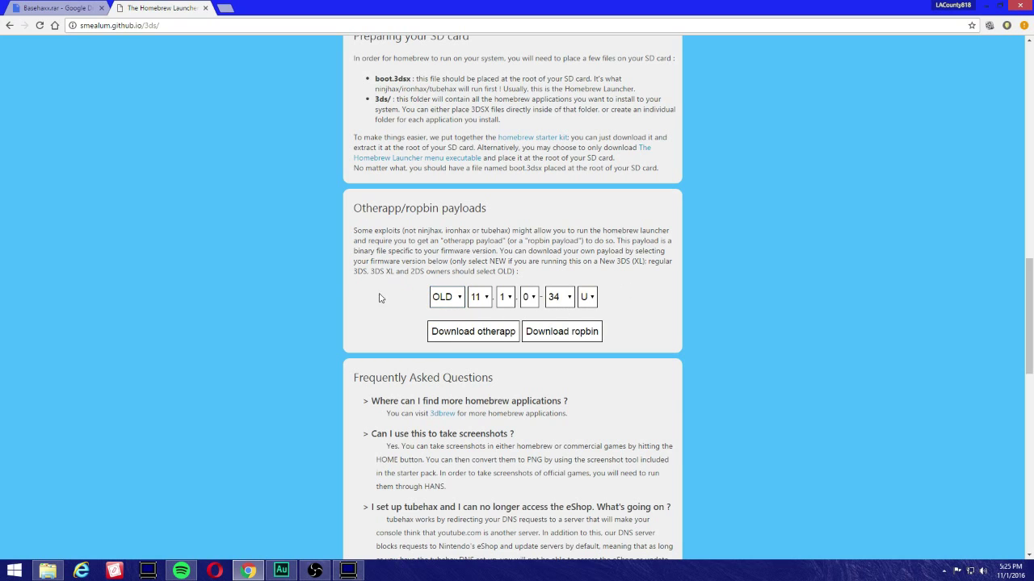
Step: Download the otherapp payload POST5_U_26624_usa_9221 (4).bin and show it in Downloads
click(463, 338)
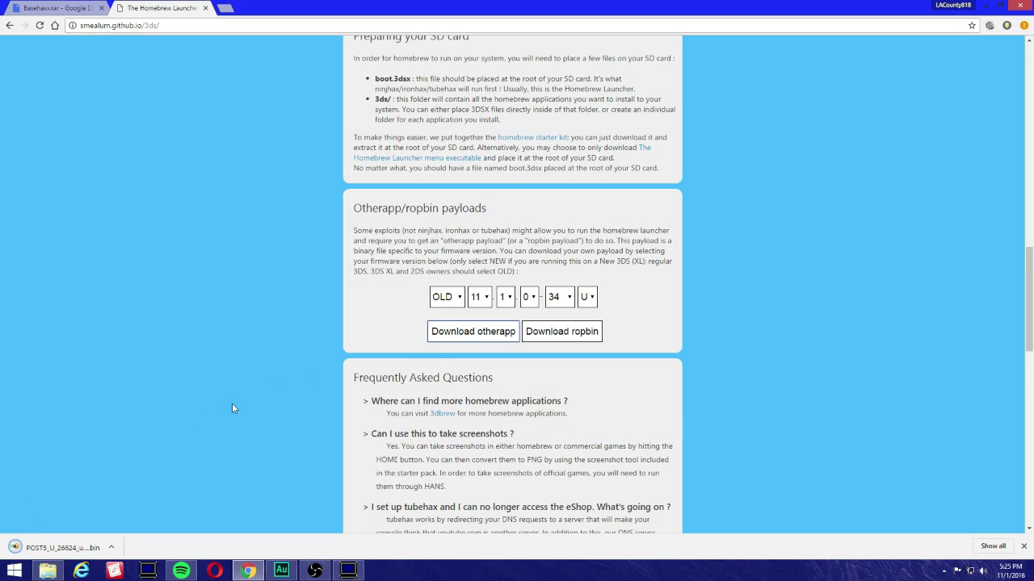
click(112, 547)
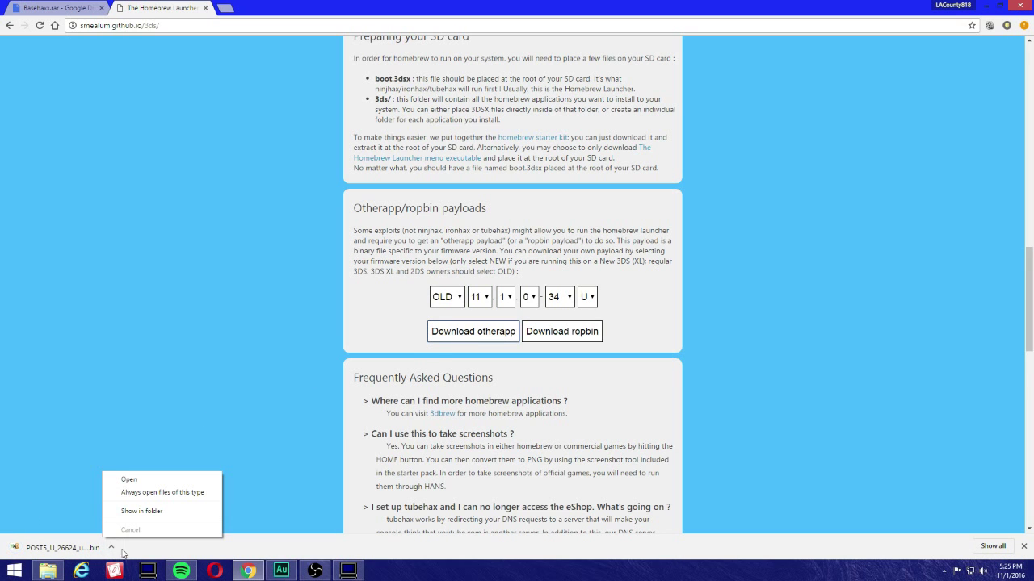
click(185, 520)
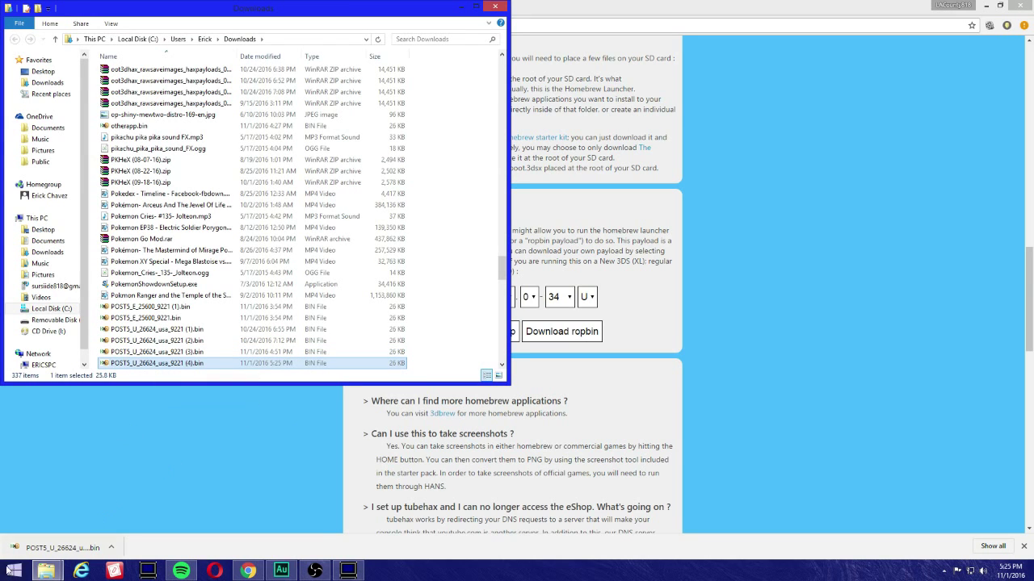
Step: Bring the Downloads and Removable Disk (F:) windows forward side by side
click(46, 571)
click(144, 543)
click(46, 571)
click(68, 510)
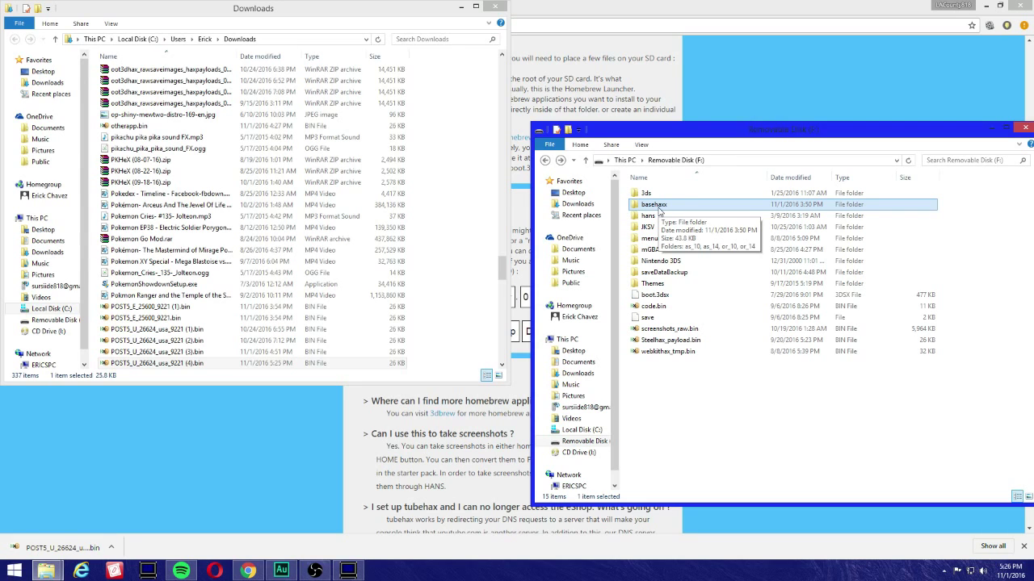
Step: Copy the payload into F:\basehaxx and rename it otherapp.bin
double_click(658, 207)
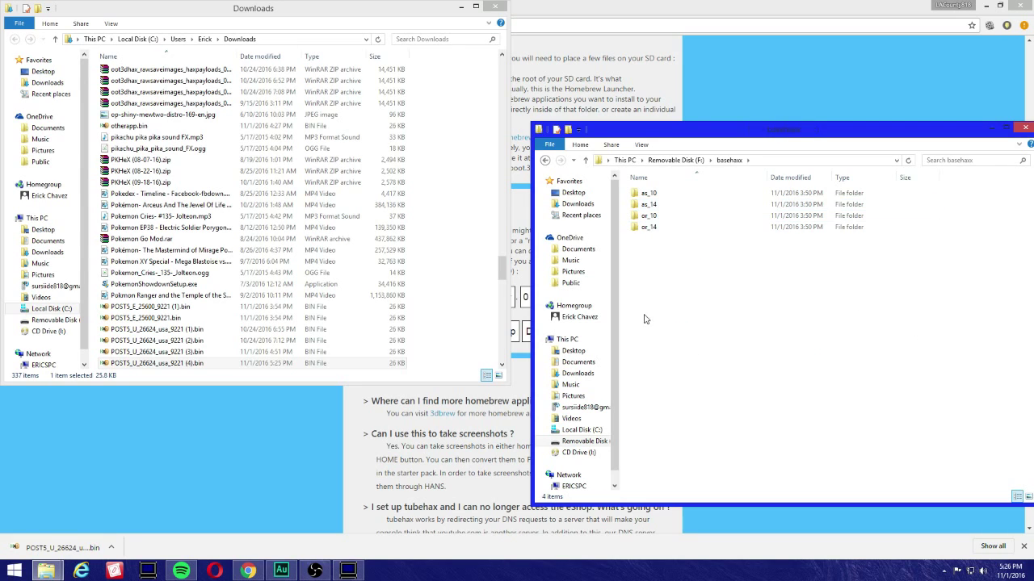
drag(170, 363, 749, 337)
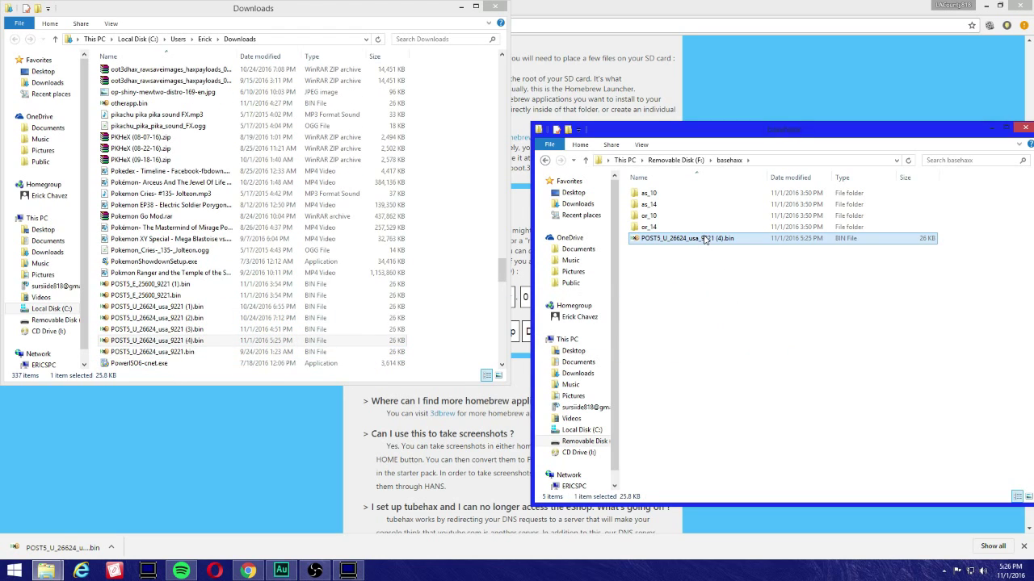
click(708, 240)
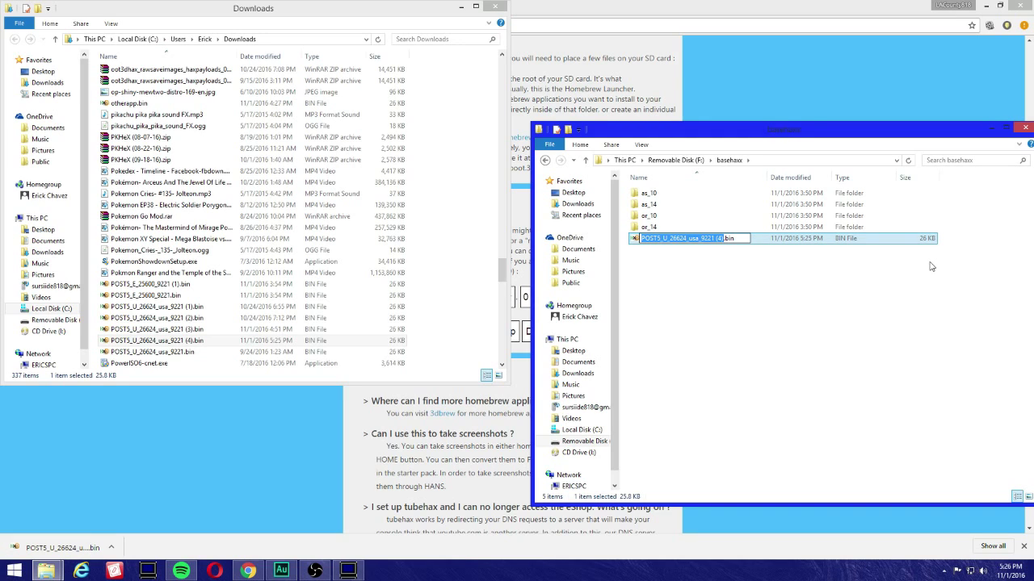
key(BackSpace)
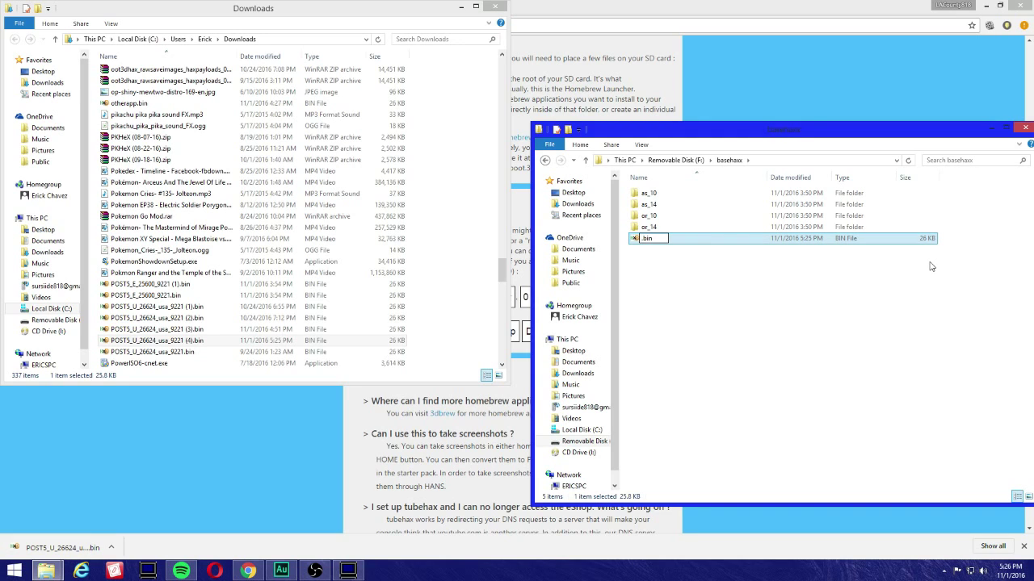
text(otherapp)
click(873, 329)
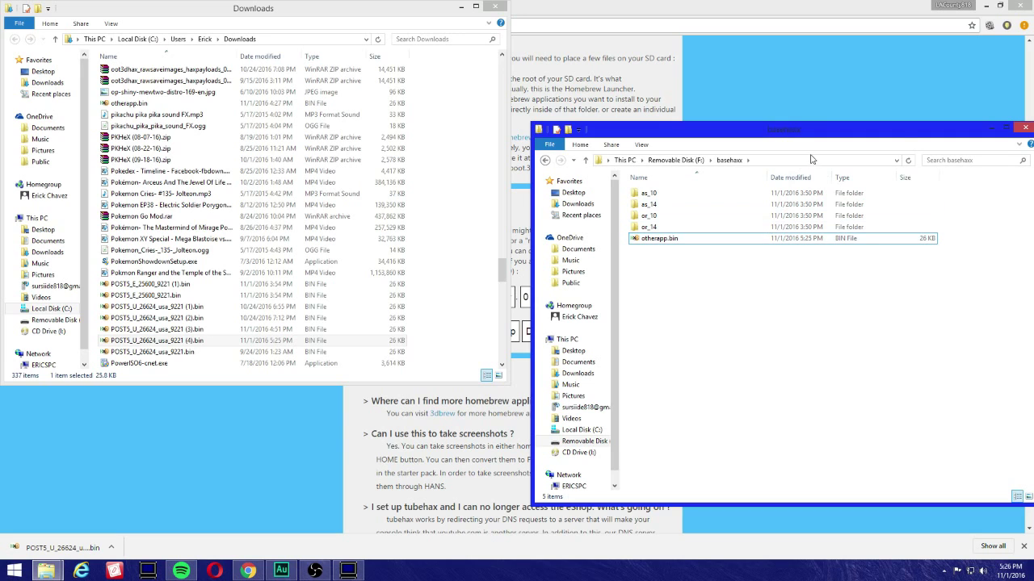
Step: Close the basehaxx and Downloads folder windows
drag(904, 134, 870, 133)
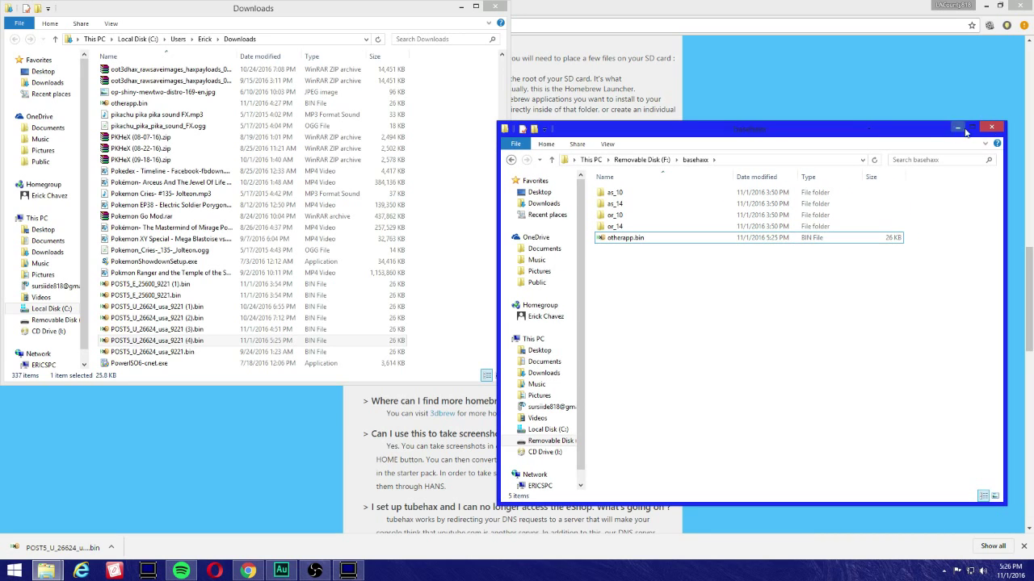
click(511, 161)
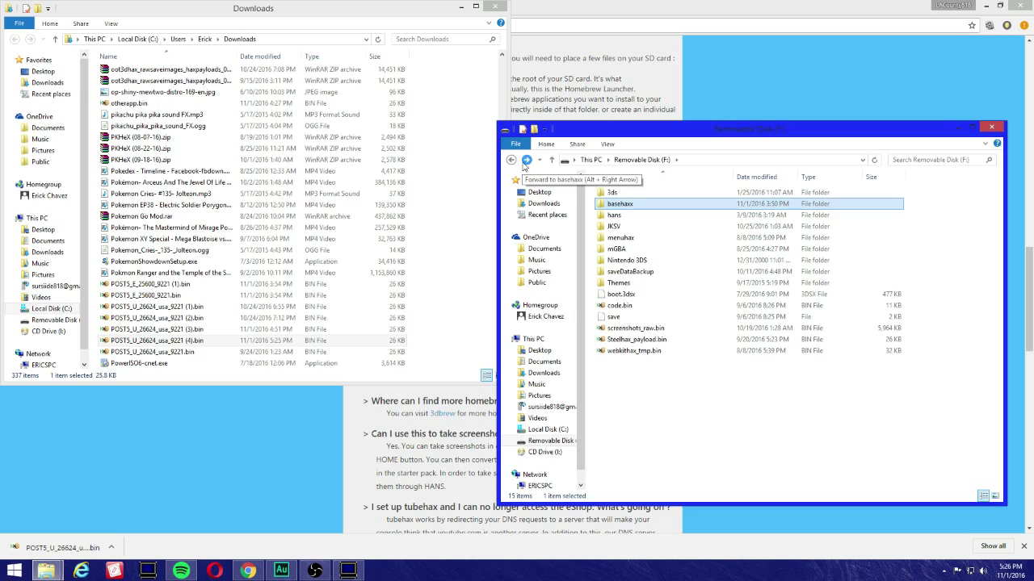
click(526, 160)
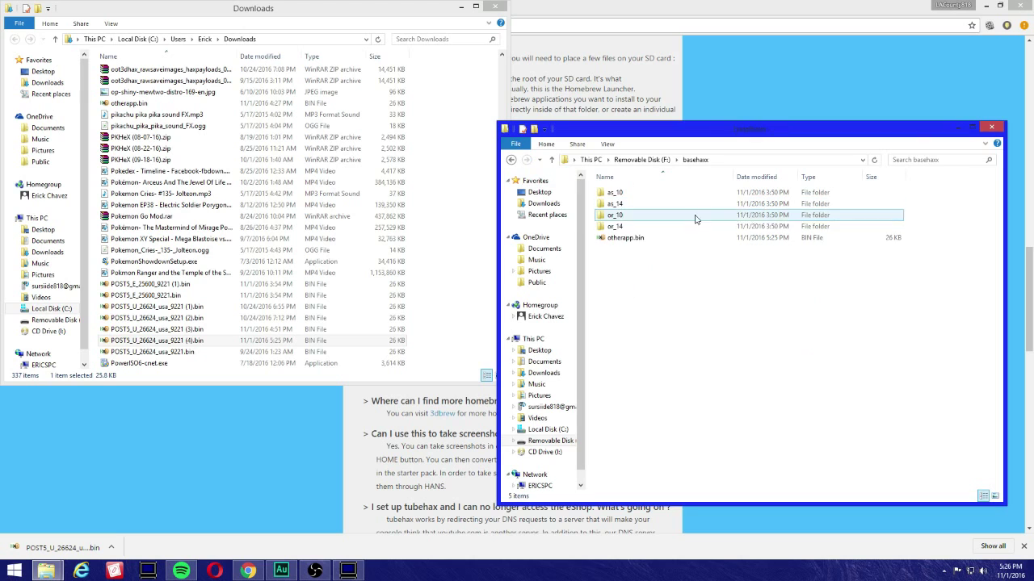
click(991, 127)
click(502, 6)
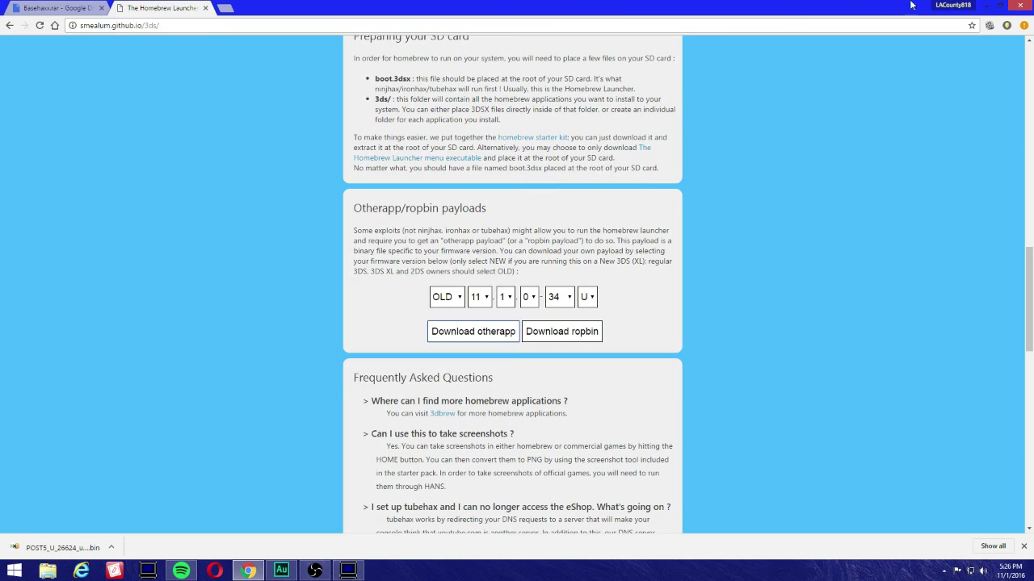
Step: Minimize the browser and move the 3DS capture viewer window to the desktop centre
click(987, 6)
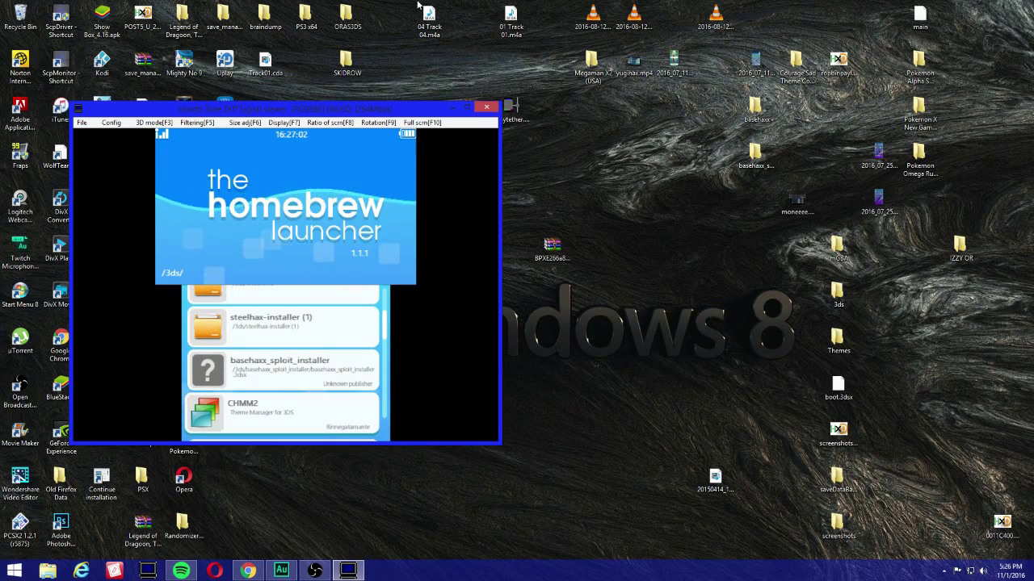
drag(269, 113, 462, 106)
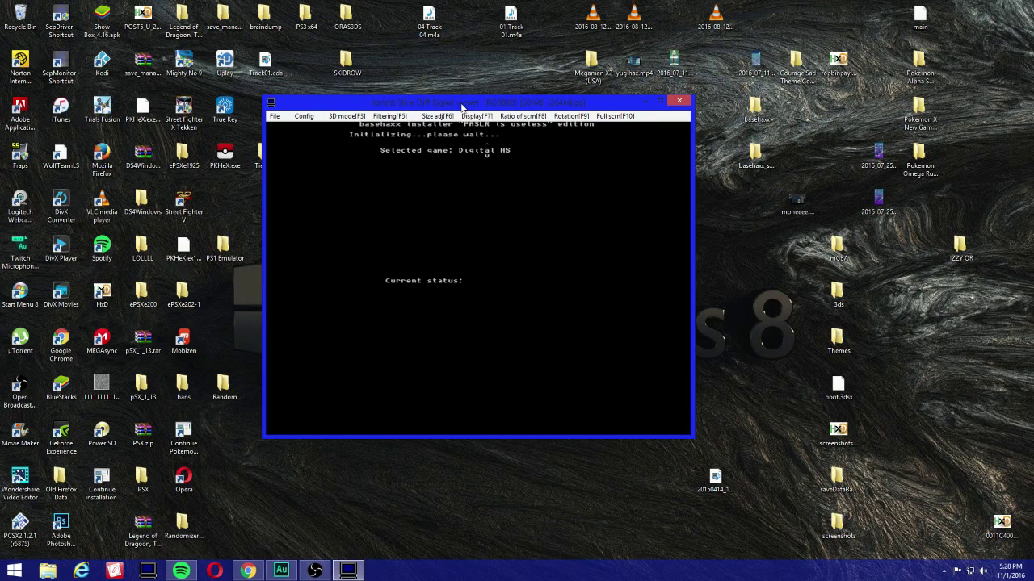
Step: Change the installer's selected game from Digital AS to Card AS
key(Down)
key(Down)
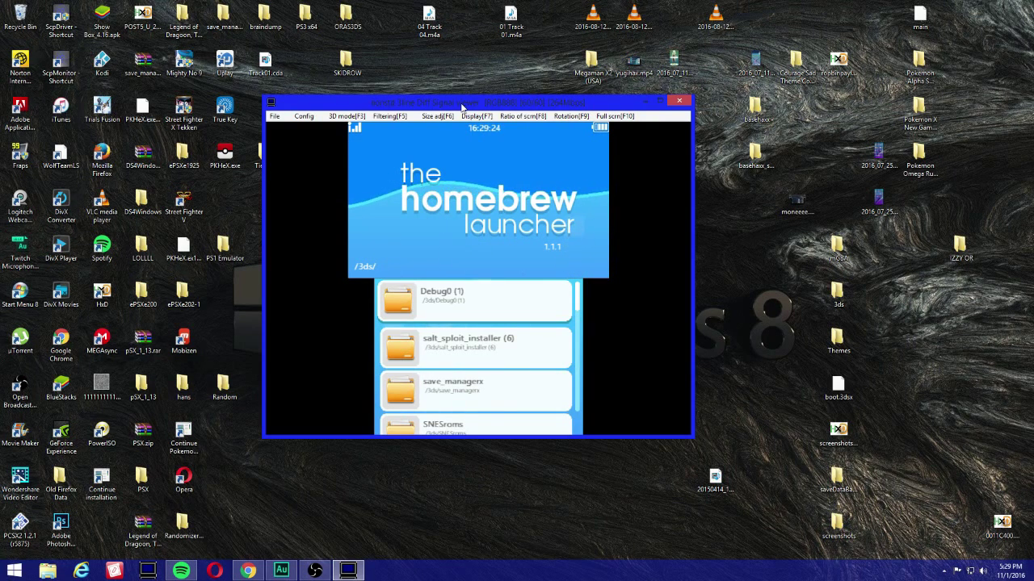
Step: Launch basehaxx_sploit_installer with Pokémon Bank as the target title
key(Down)
key(Down)
key(Down)
key(Down)
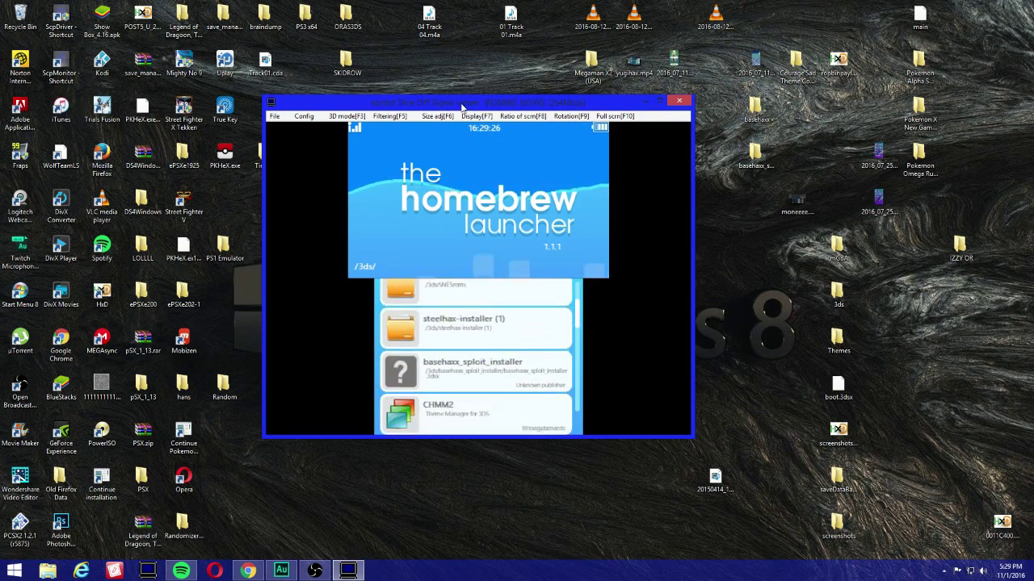
key(Down)
key(a)
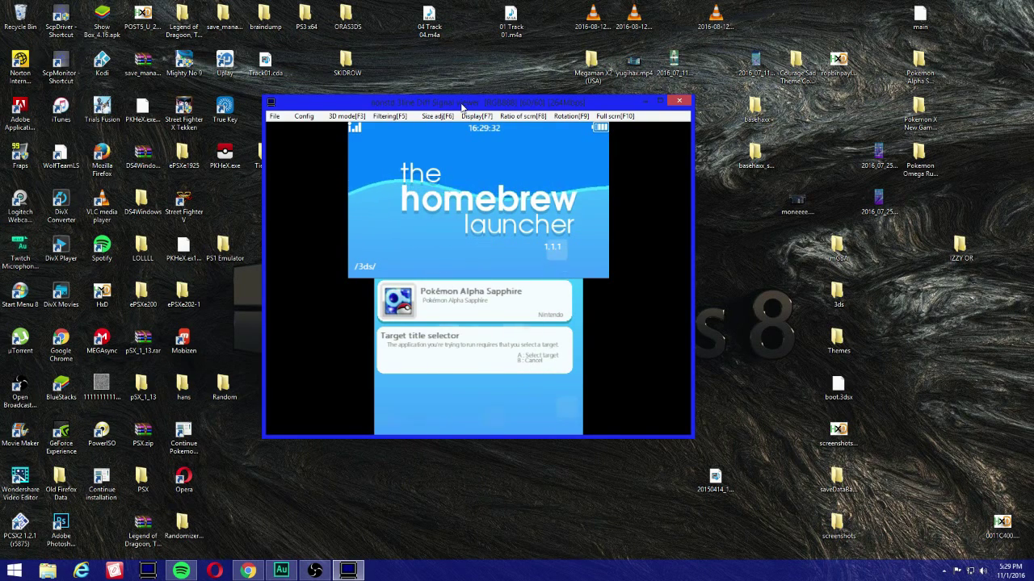
key(Right)
key(Right)
key(Right)
key(Right)
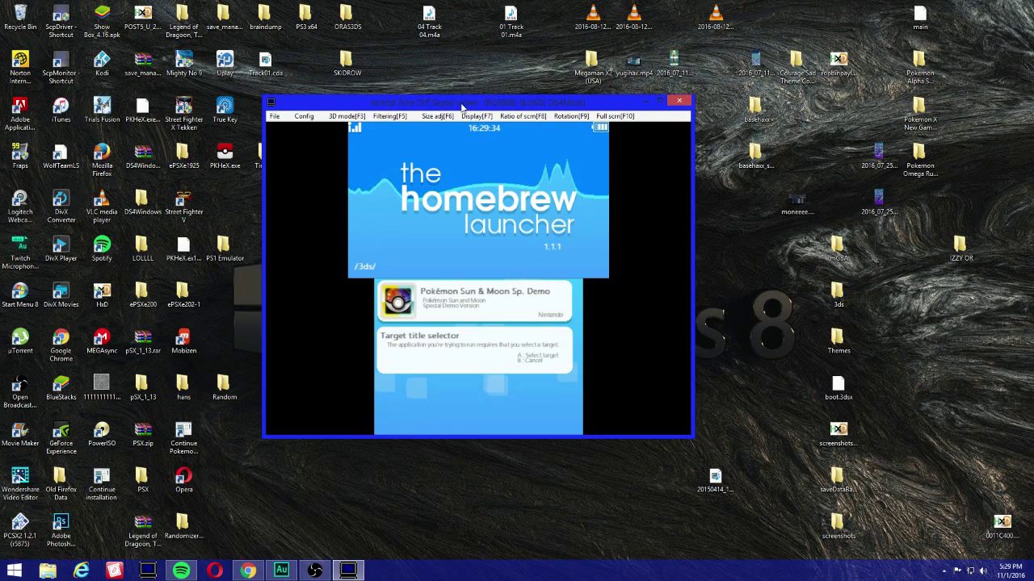
key(Right)
key(Right)
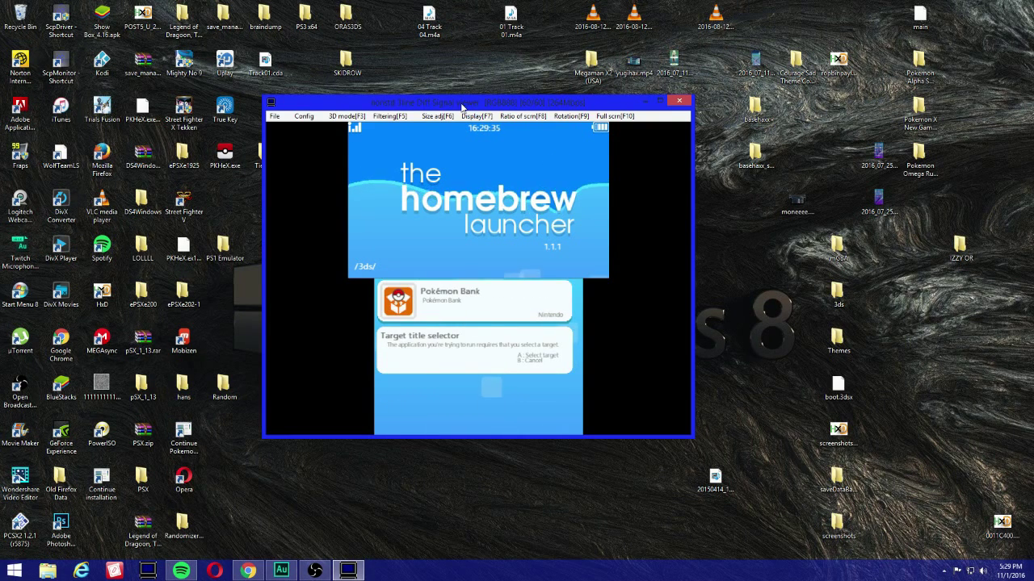
key(a)
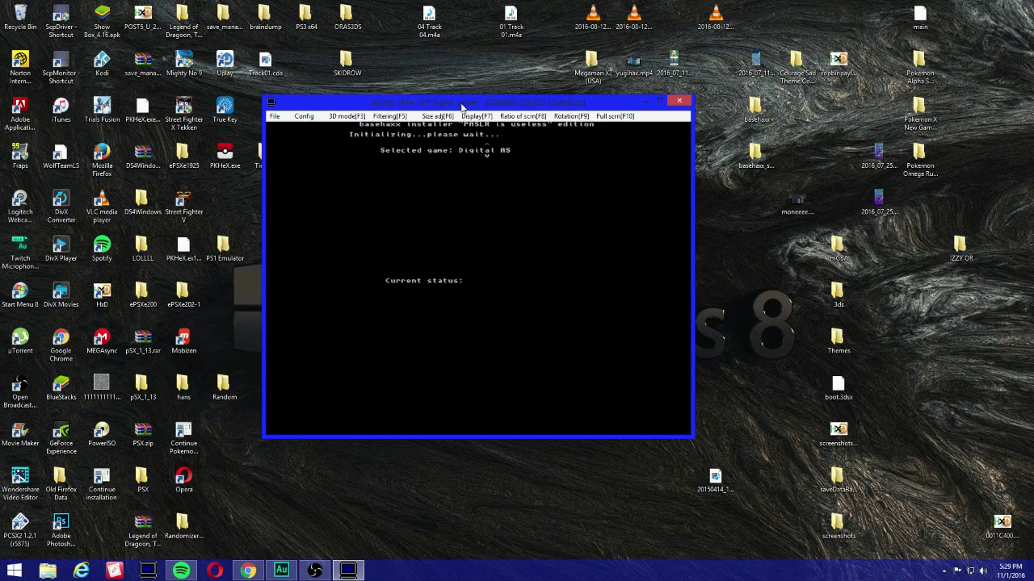
Step: Set the game to Card AS and install the basehaxx payload into the save
key(Up)
key(x)
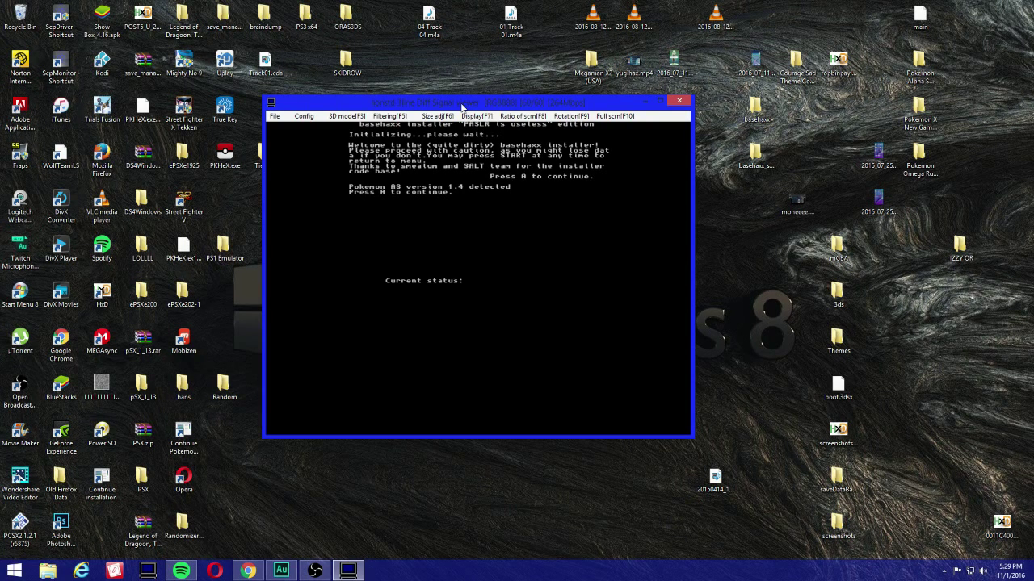
key(x)
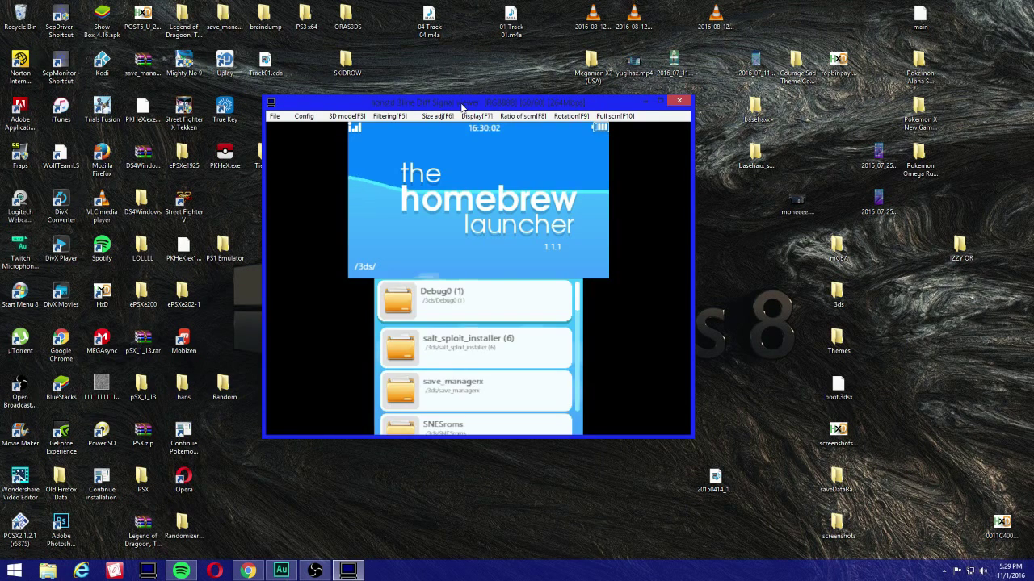
Step: Bring up the Homebrew Launcher's reboot option to restart the console
key(Return)
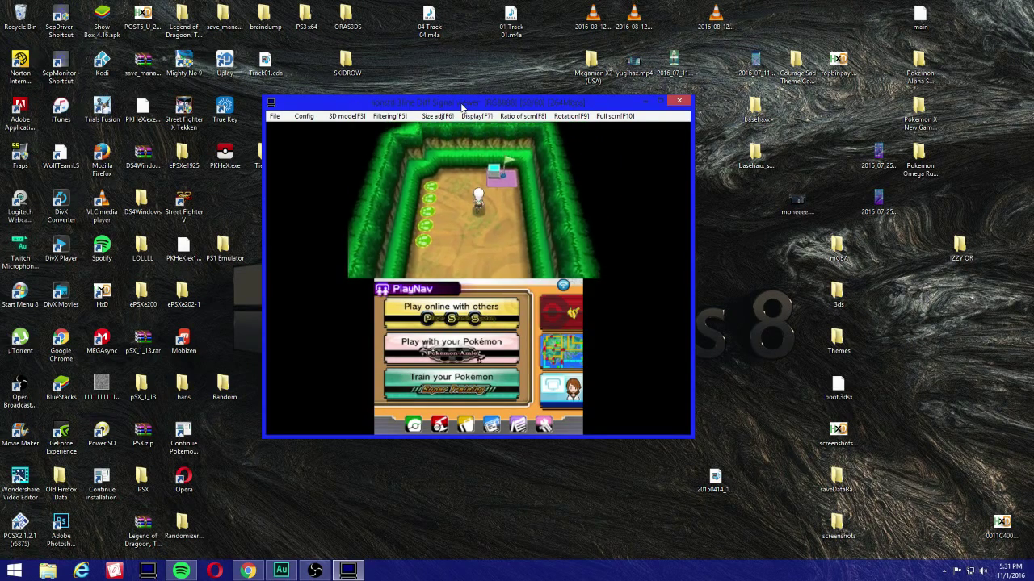
Step: Open the Bag and browse the TMs & HMs pocket up to Secret Power
key(x)
key(Down)
key(a)
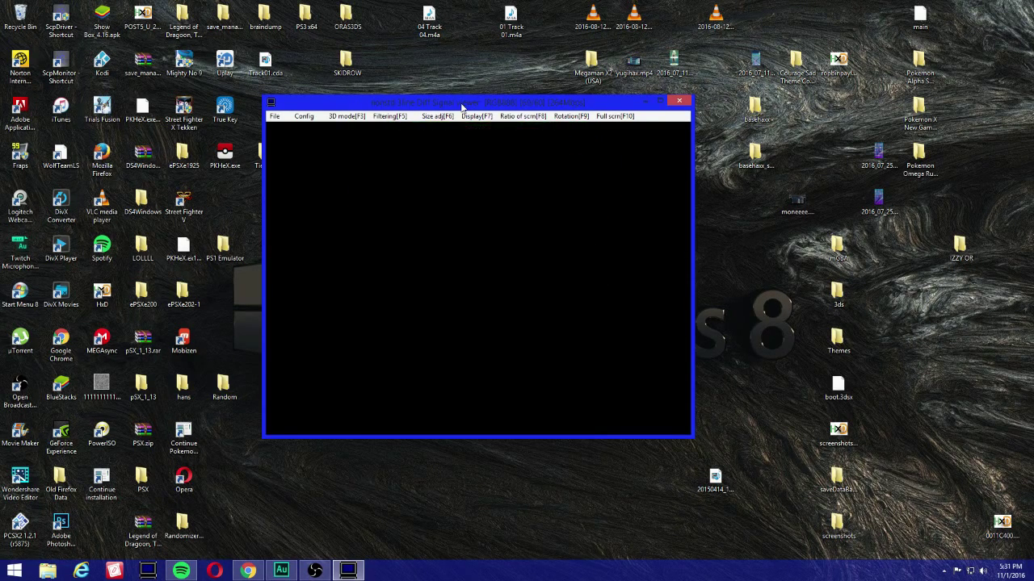
key(Right)
key(Right)
key(Right)
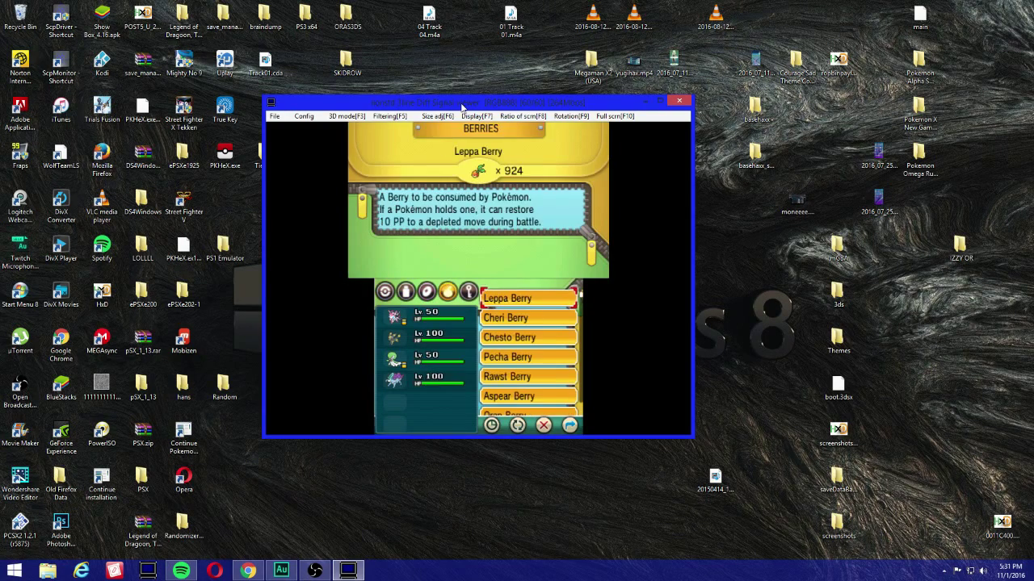
key(Left)
key(Up)
key(Up)
key(Up)
key(Up)
key(Up)
key(Up)
key(Up)
key(Up)
key(Up)
key(Up)
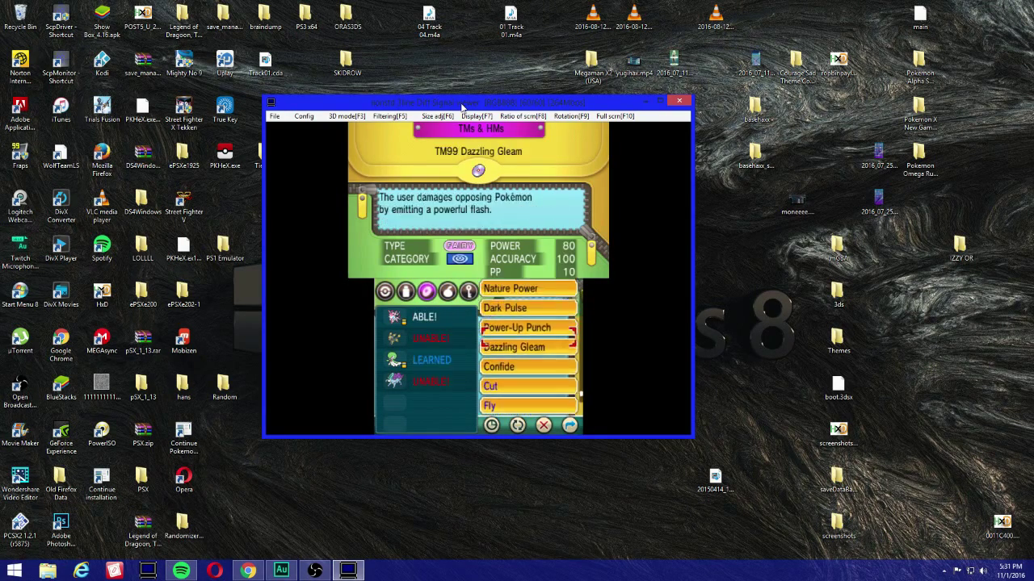
key(Up)
key(Up)
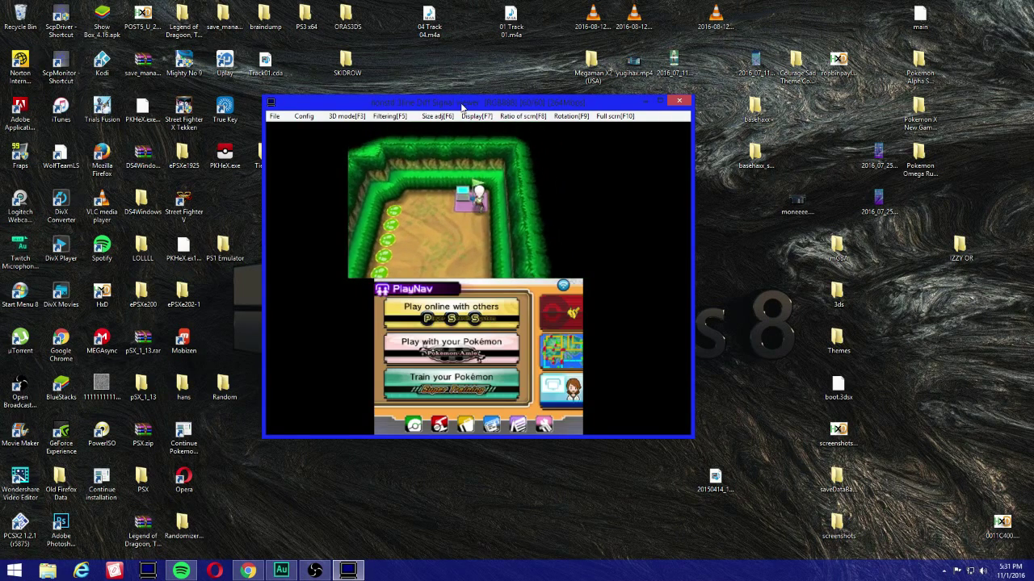
Step: Choose SAVE from the in-game menu and confirm YES to save
key(Down)
key(Down)
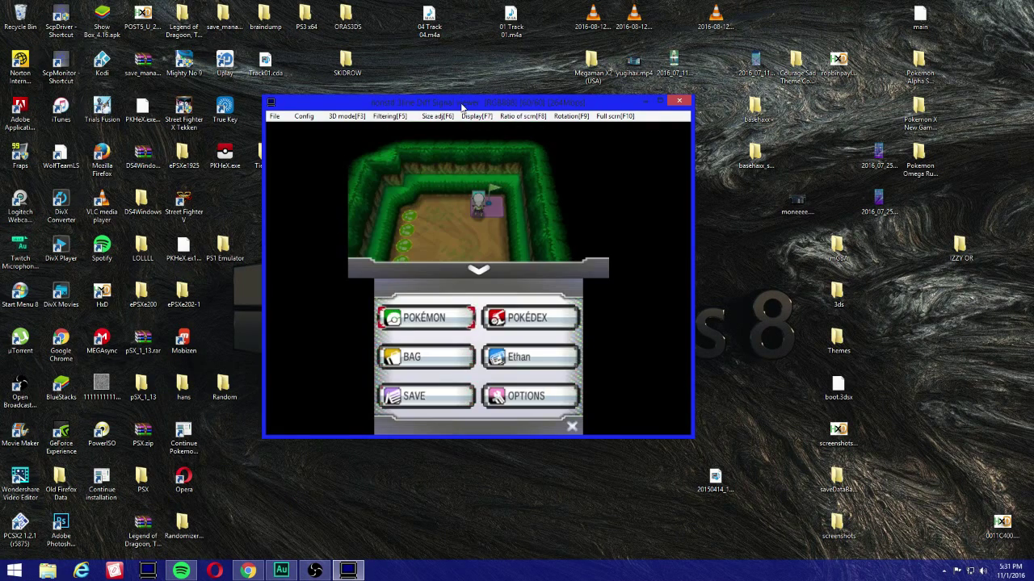
key(Return)
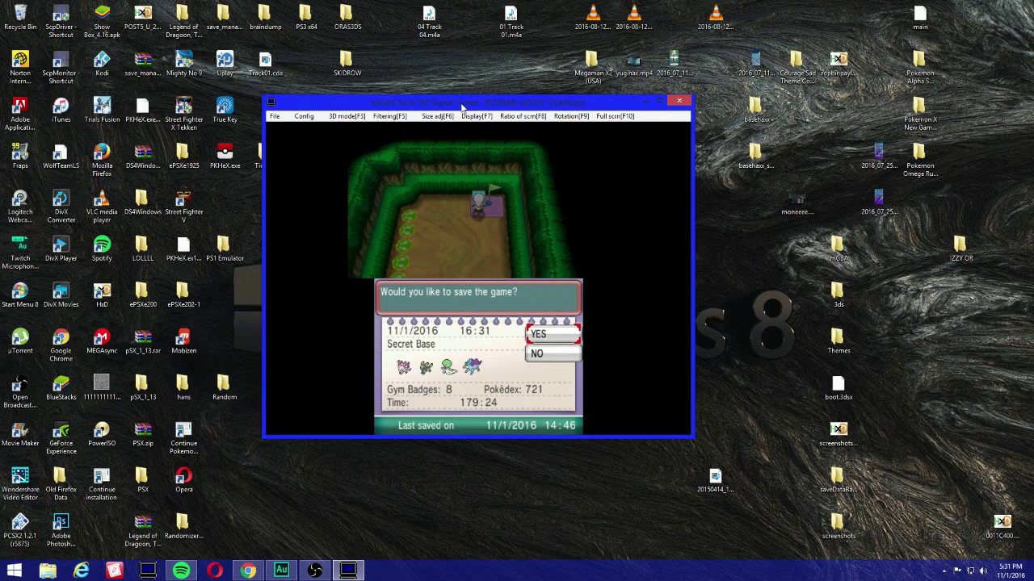
key(Return)
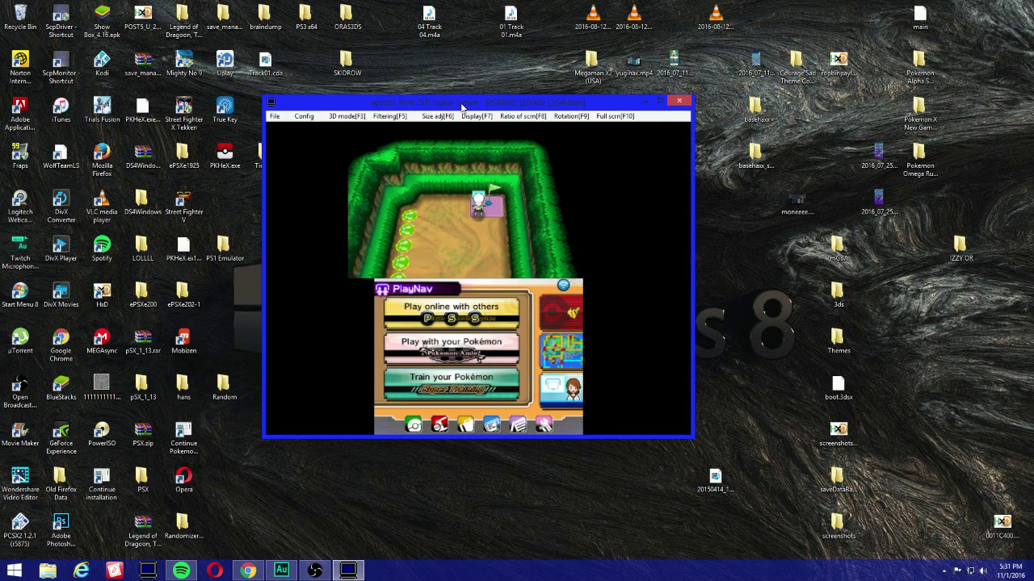
Step: Boot the secret base PC and open Edit secret team settings
key(a)
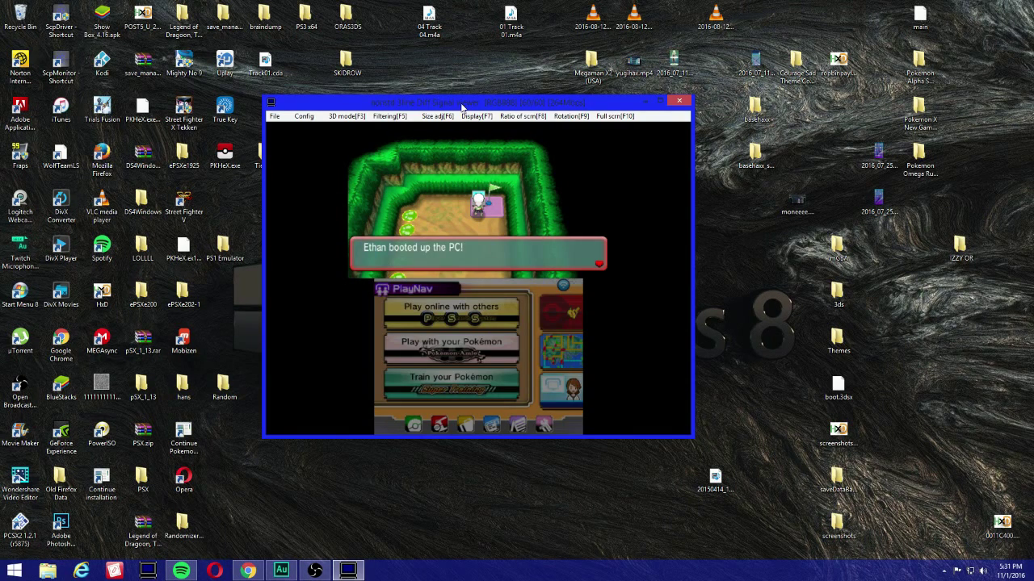
key(a)
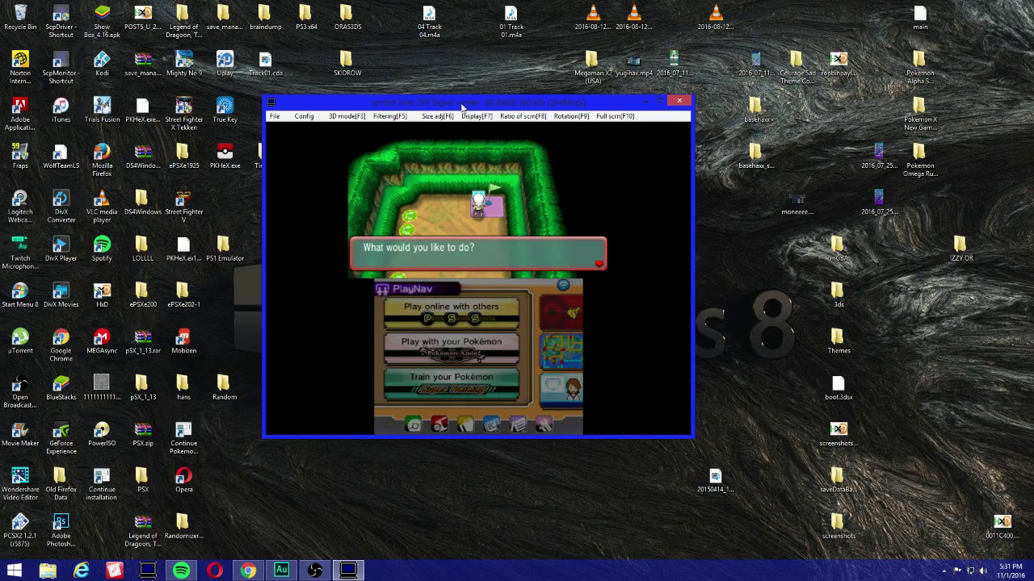
key(a)
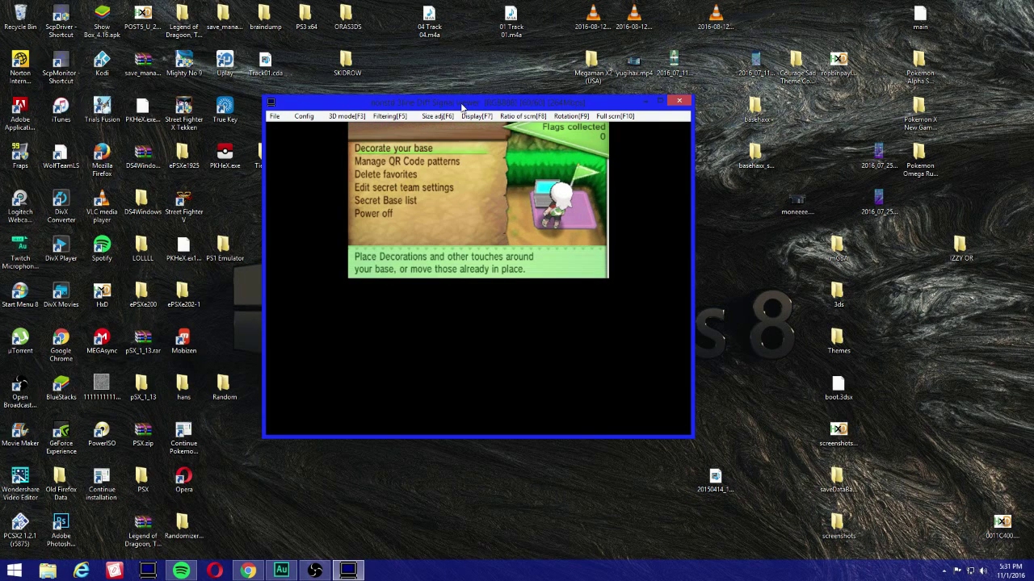
key(Down)
key(Down)
key(Down)
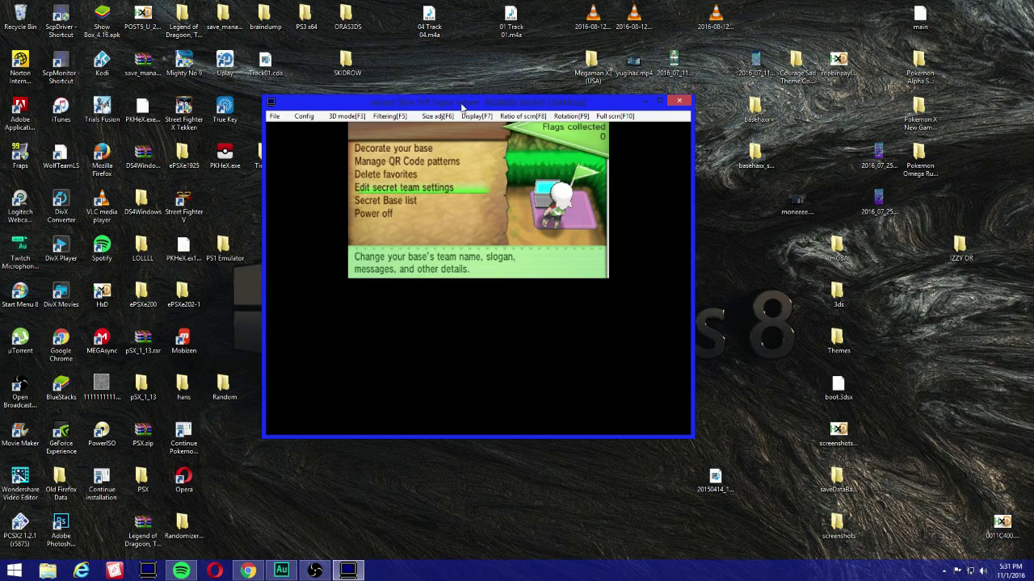
key(a)
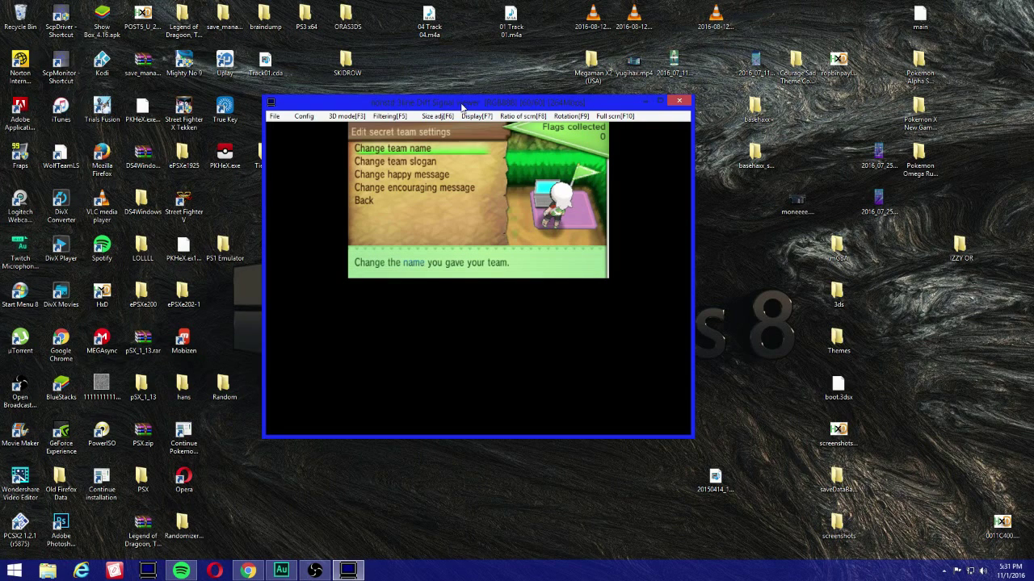
Step: Browse the team settings options, then select Change team name to fire the exploit
key(Down)
key(Down)
key(Down)
key(Down)
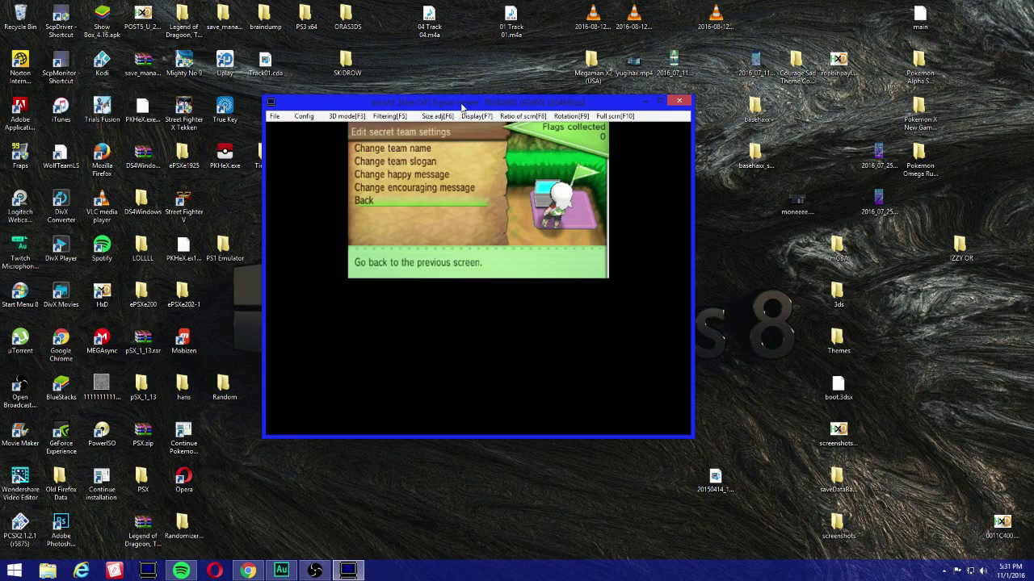
key(Up)
key(Up)
key(Up)
key(Up)
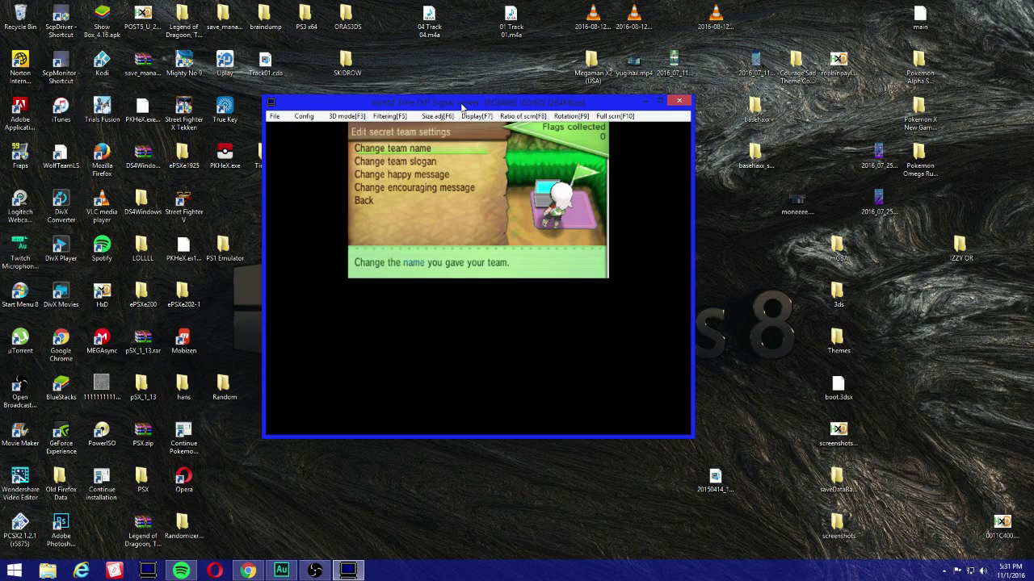
key(Down)
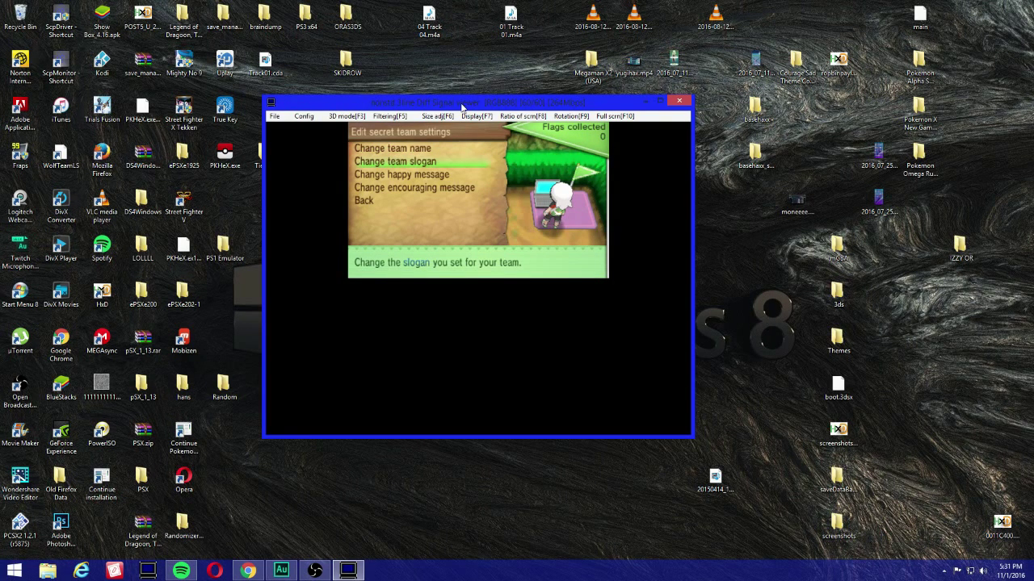
key(Down)
key(Down)
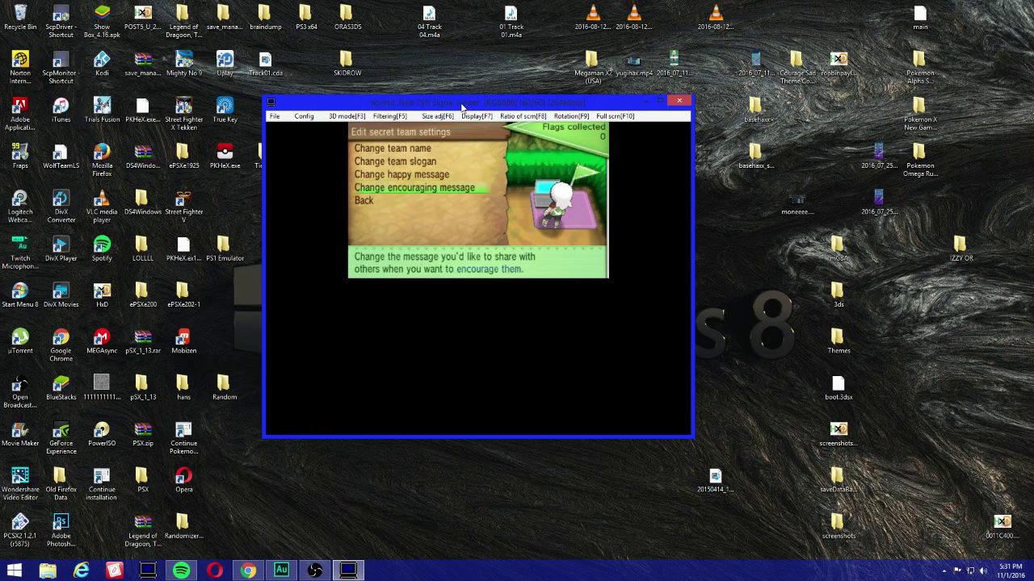
key(Down)
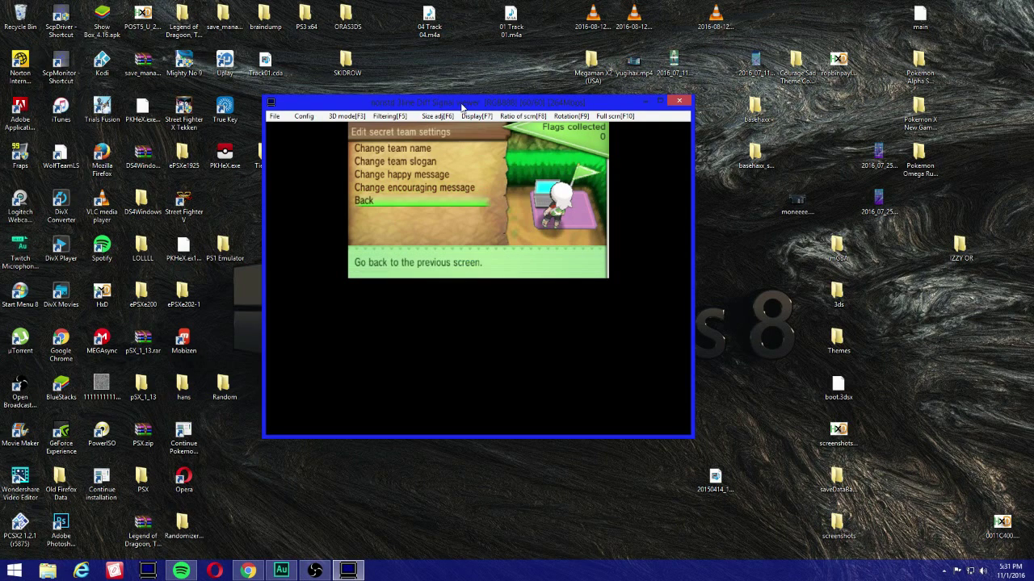
key(Up)
key(Up)
key(Up)
key(Up)
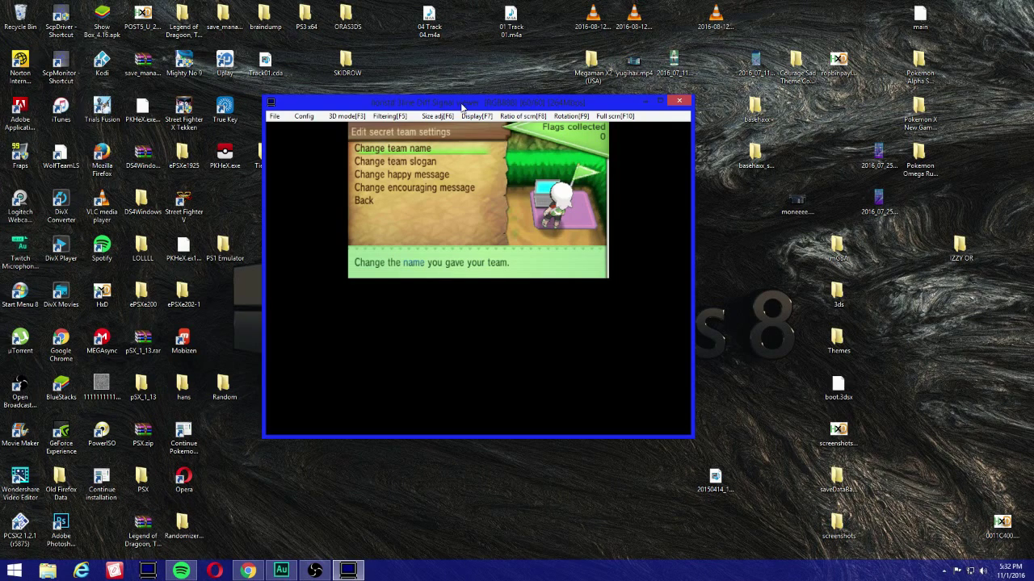
key(a)
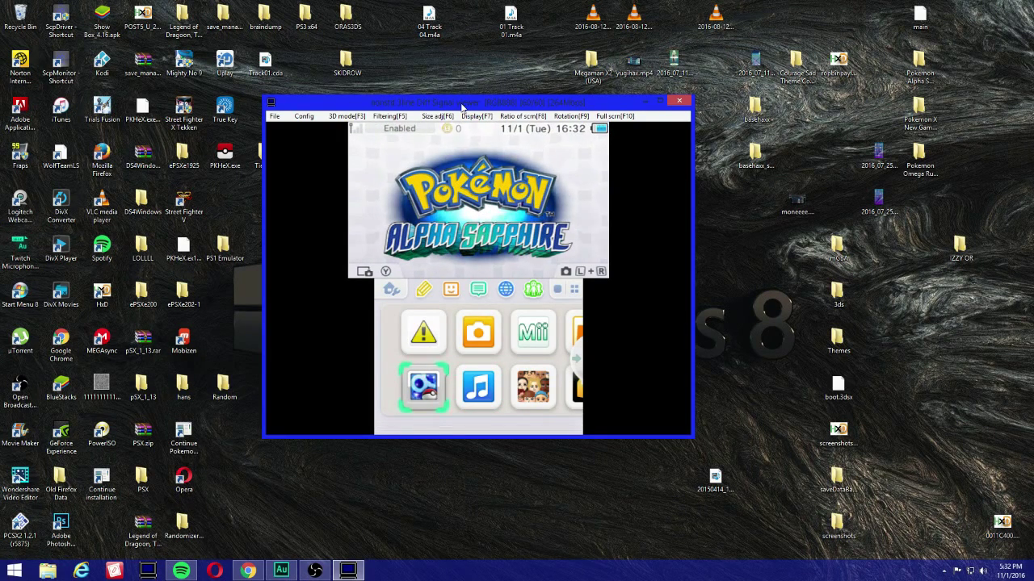
Step: Relaunch Pokémon Alpha Sapphire from its HOME menu icon
key(a)
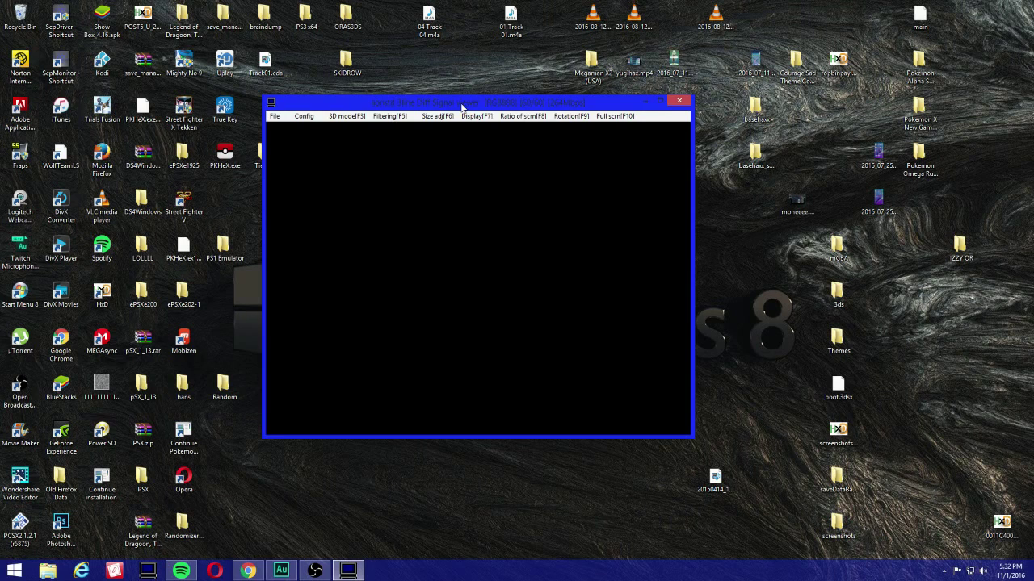
Step: Boot the secret base PC and pick Edit secret team settings > Change team name again
key(a)
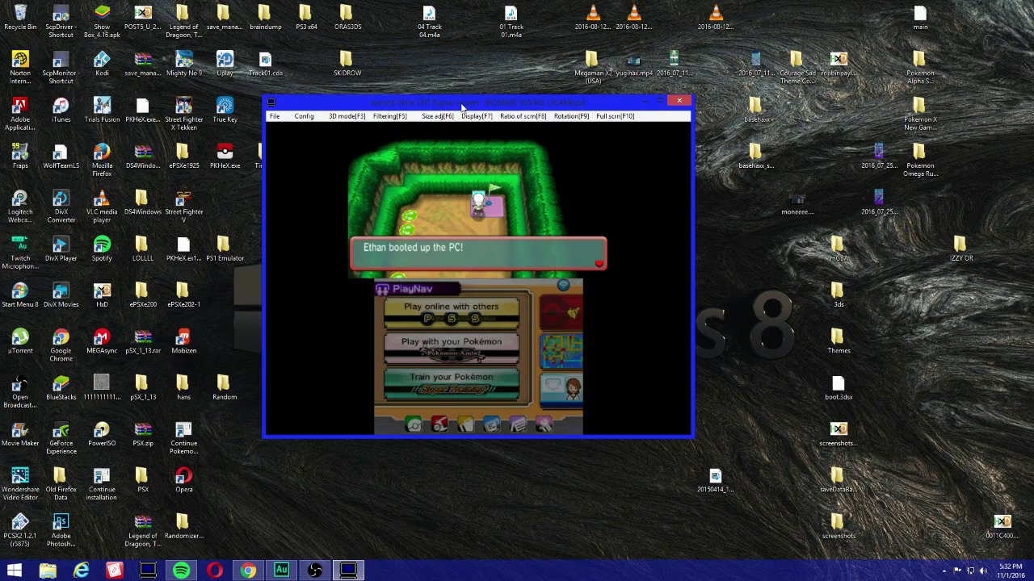
key(Down)
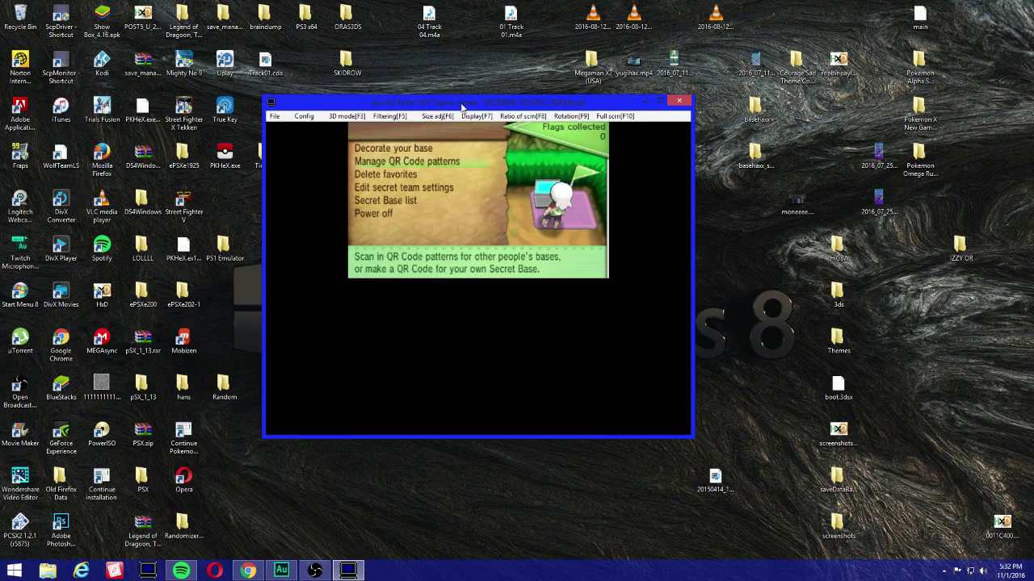
key(Down)
key(Down)
key(a)
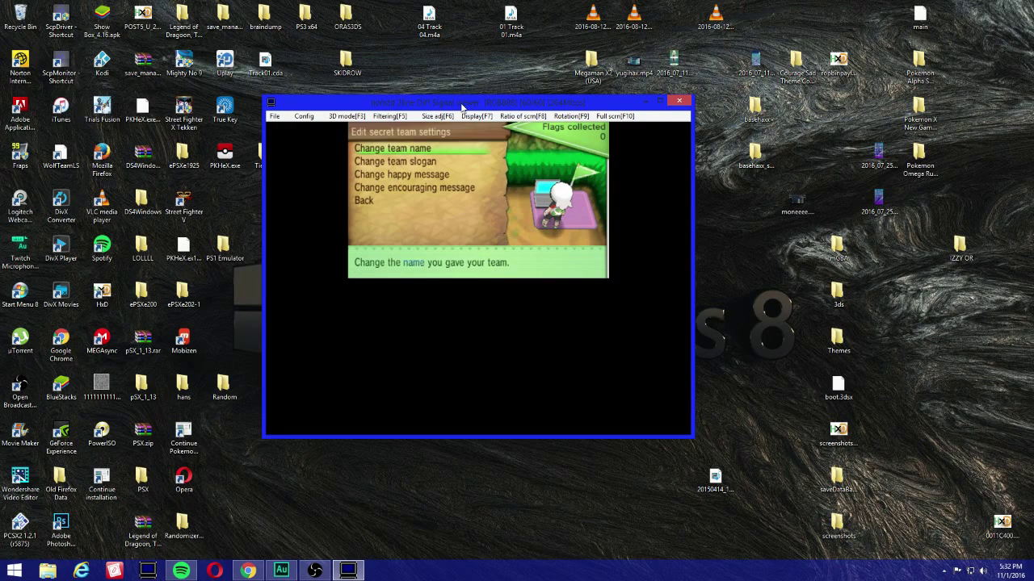
key(a)
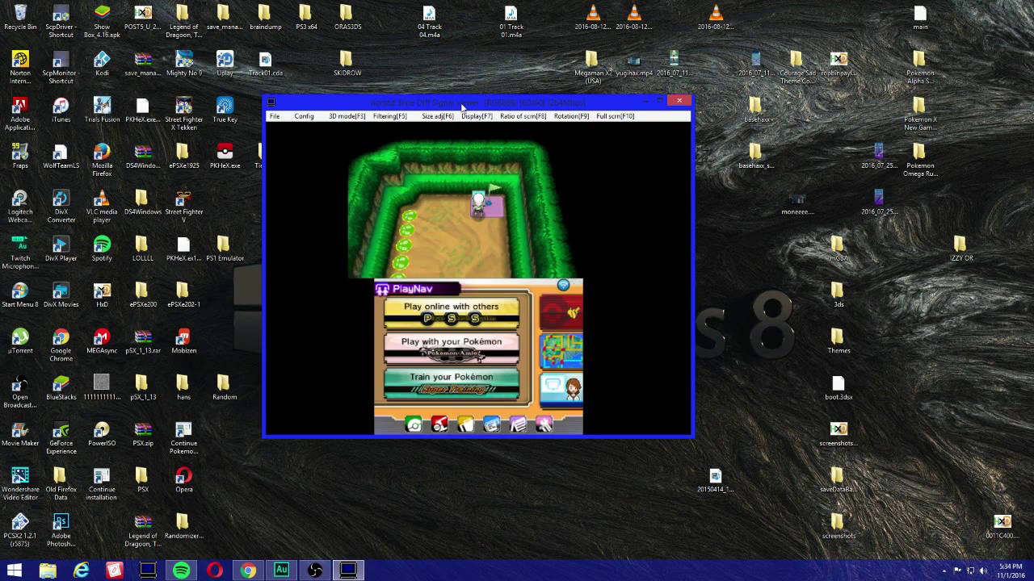
Step: Boot the secret base PC and open its Edit secret team settings menu
key(a)
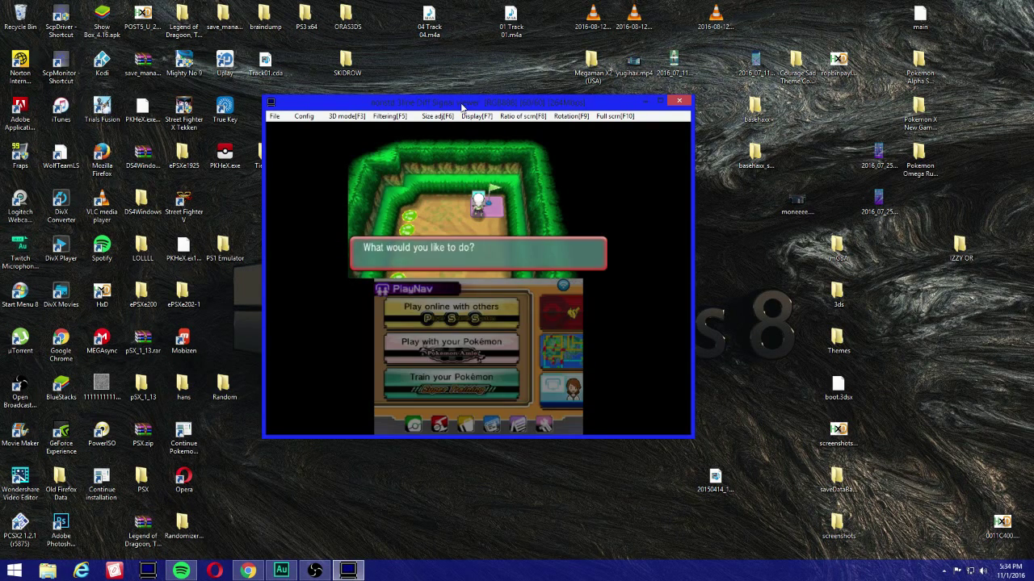
key(s)
key(Down)
key(Down)
key(Down)
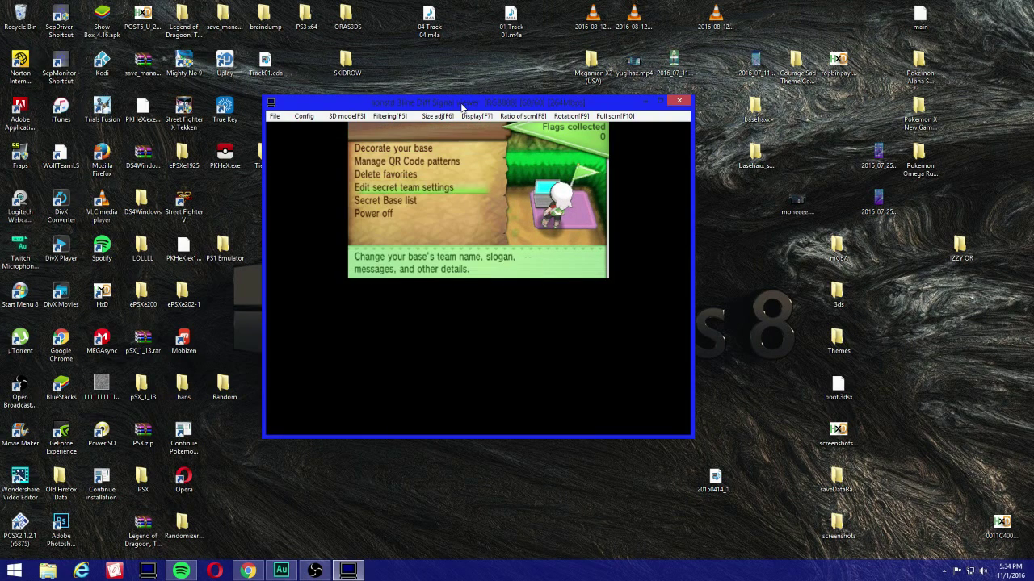
key(a)
key(a)
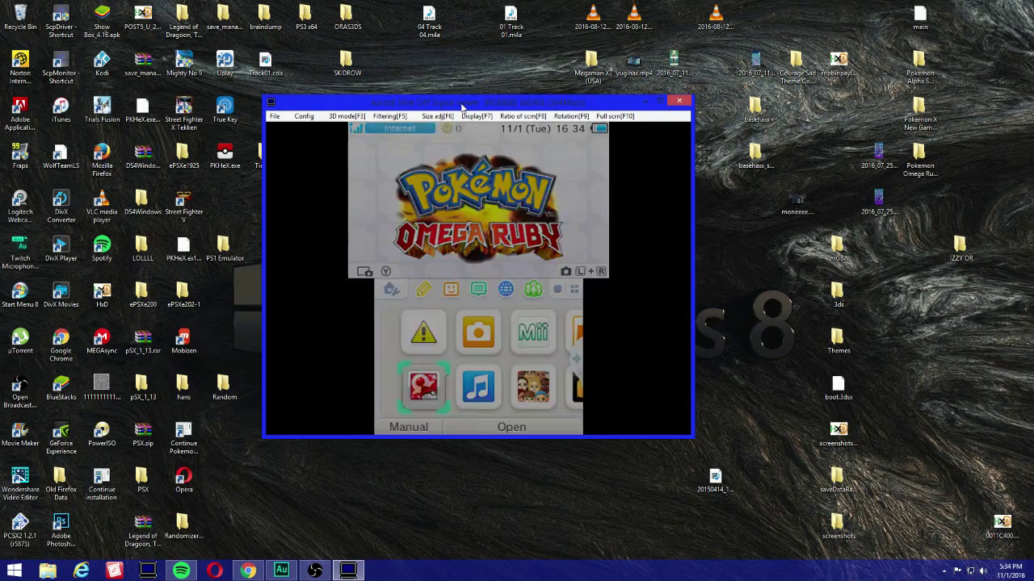
key(a)
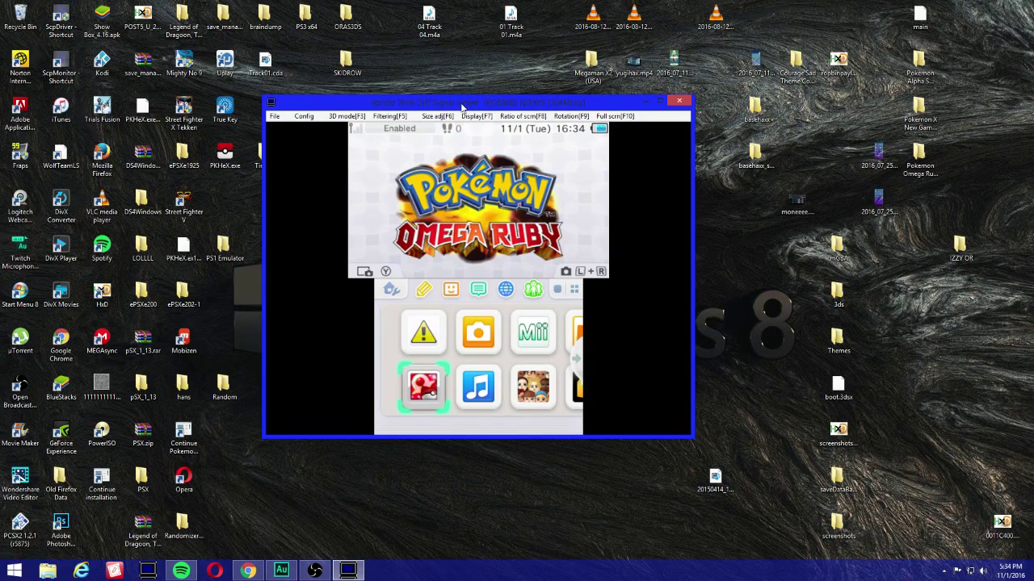
Step: Dismiss the system error and launch Pokémon Omega Ruby from the HOME menu
key(a)
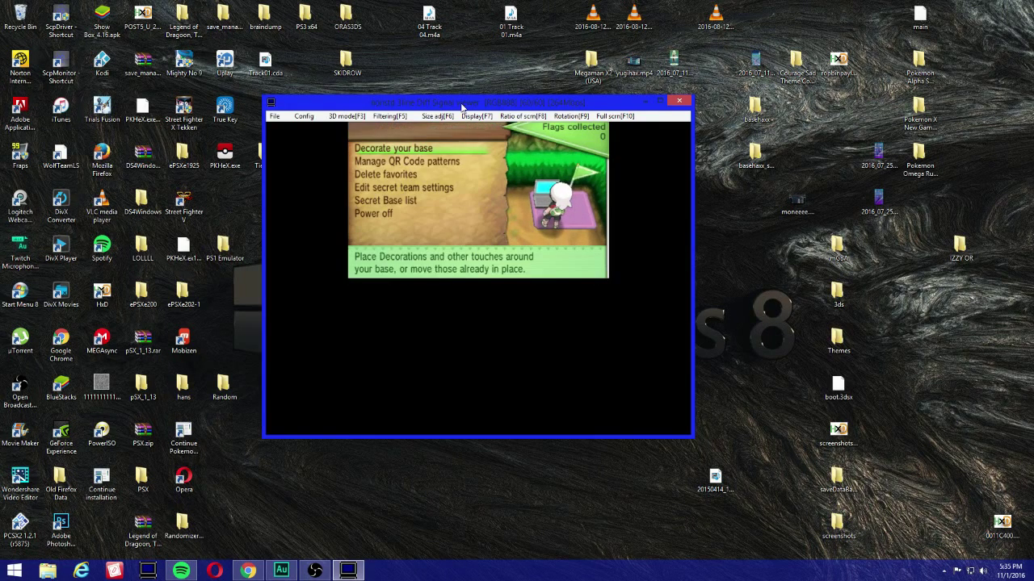
Step: From the secret base PC, open Edit secret team settings and choose Change team name
key(Down)
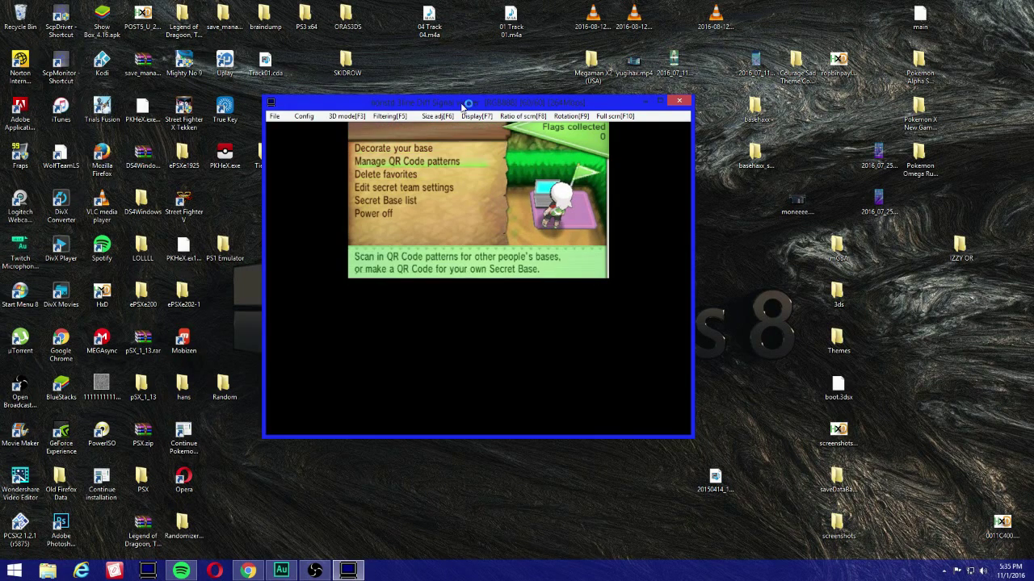
key(Up)
key(Up)
key(Down)
key(Down)
key(Down)
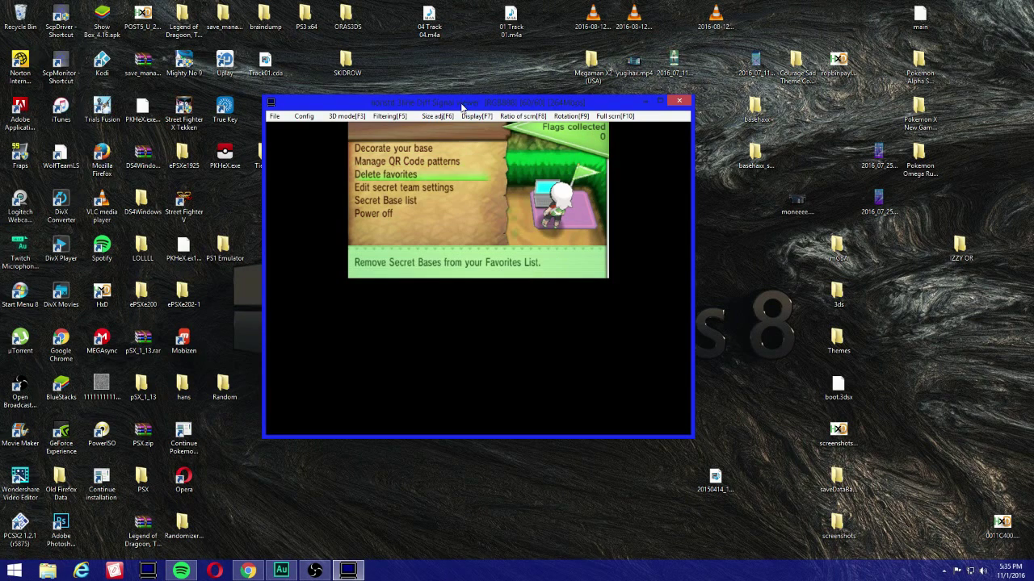
key(Down)
key(a)
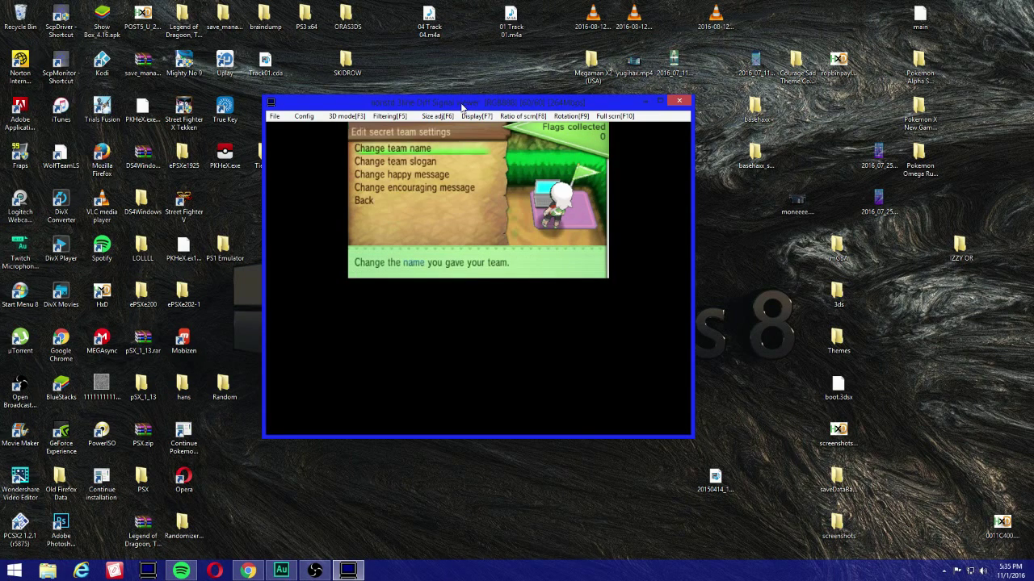
key(a)
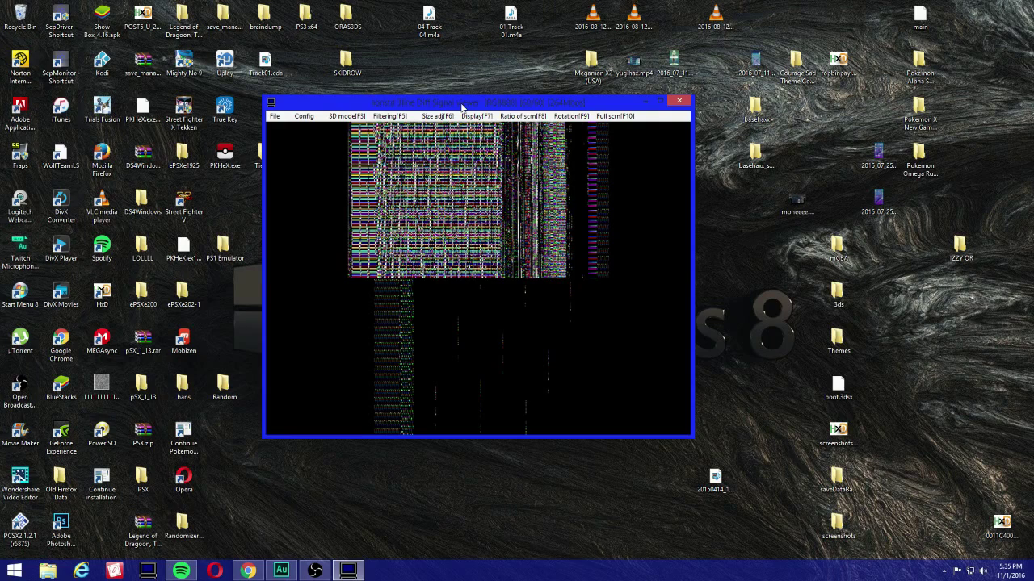